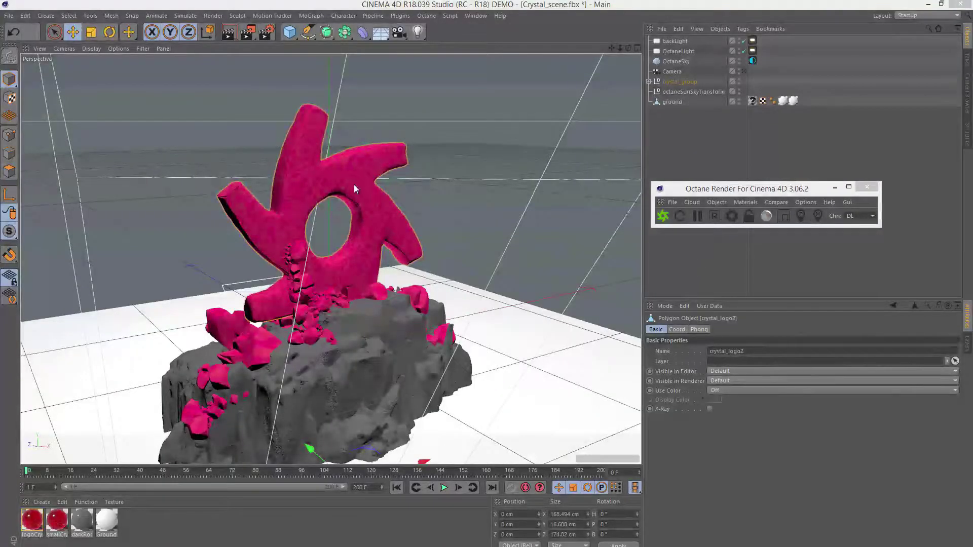
pyautogui.keyDown('alt'); pyautogui.moveTo(370, 276); pyautogui.dragTo(382, 223, button='middle'); pyautogui.keyUp('alt')
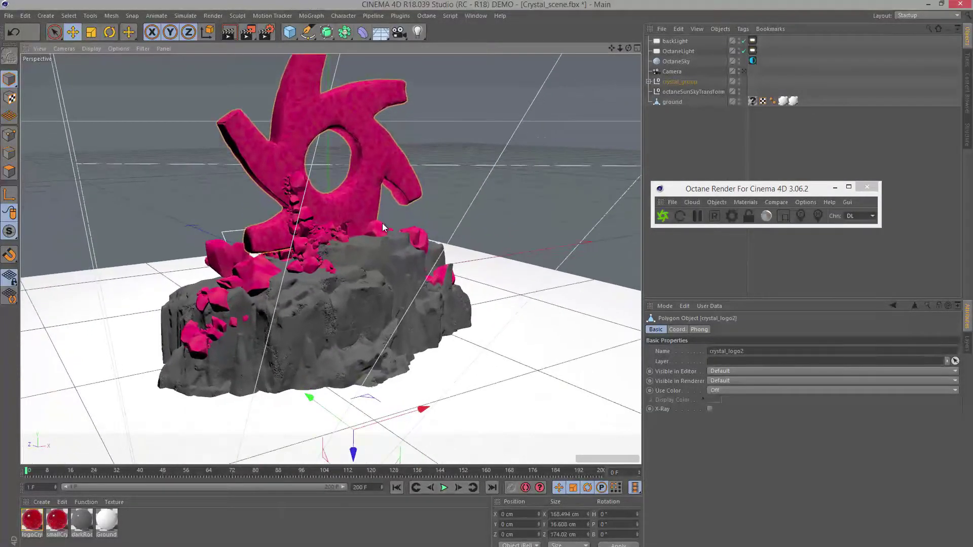
pyautogui.moveTo(382, 223)
pyautogui.keyDown('alt'); pyautogui.mouseDown()
pyautogui.moveTo(405, 223)
pyautogui.moveTo(394, 230)
pyautogui.mouseUp(); pyautogui.keyUp('alt')
pyautogui.keyDown('alt'); pyautogui.moveTo(338, 280); pyautogui.dragTo(459, 319, button='right'); pyautogui.keyUp('alt')
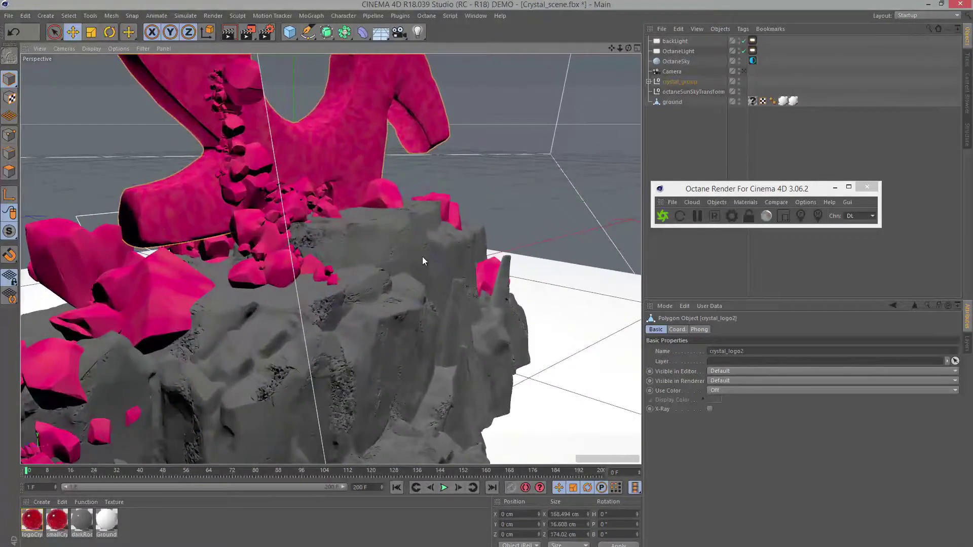
pyautogui.click(423, 261)
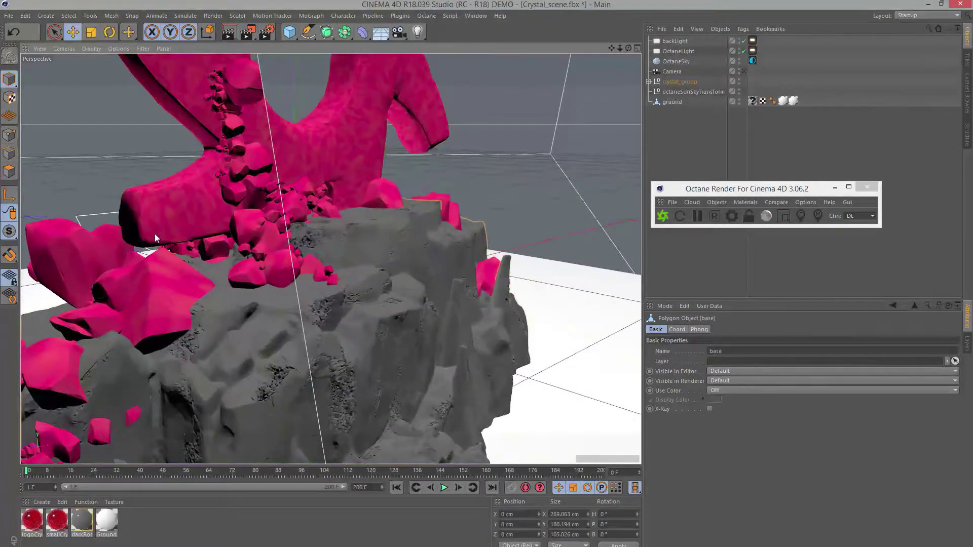
pyautogui.moveTo(154, 233)
pyautogui.keyDown('alt'); pyautogui.mouseDown()
pyautogui.moveTo(232, 217)
pyautogui.moveTo(145, 248)
pyautogui.mouseUp(); pyautogui.keyUp('alt')
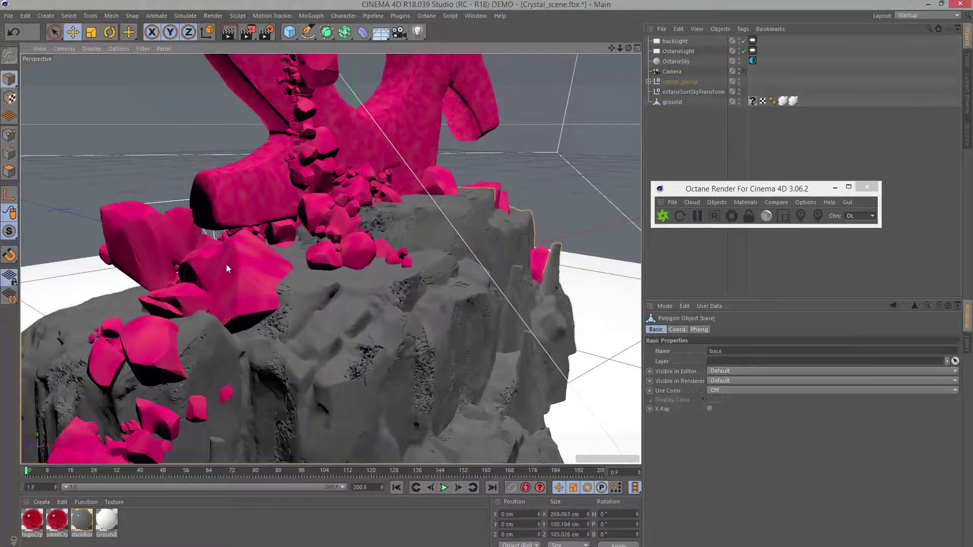
pyautogui.keyDown('alt'); pyautogui.moveTo(228, 269); pyautogui.dragTo(229, 232); pyautogui.keyUp('alt')
pyautogui.click(229, 232)
pyautogui.moveTo(341, 228)
pyautogui.keyDown('alt'); pyautogui.mouseDown()
pyautogui.moveTo(373, 219)
pyautogui.moveTo(348, 232)
pyautogui.moveTo(356, 283)
pyautogui.moveTo(331, 272)
pyautogui.moveTo(351, 245)
pyautogui.mouseUp(); pyautogui.keyUp('alt')
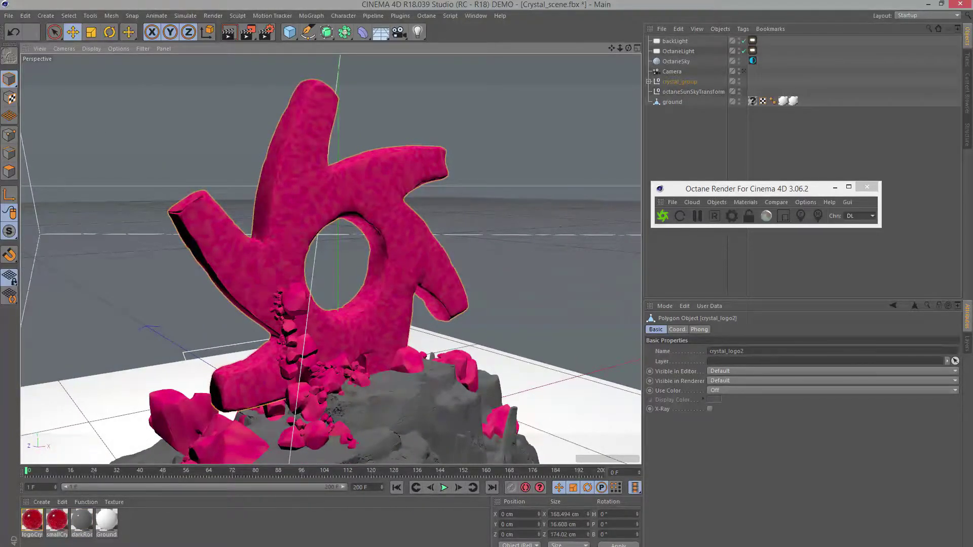
pyautogui.scroll(2, 398, 272)
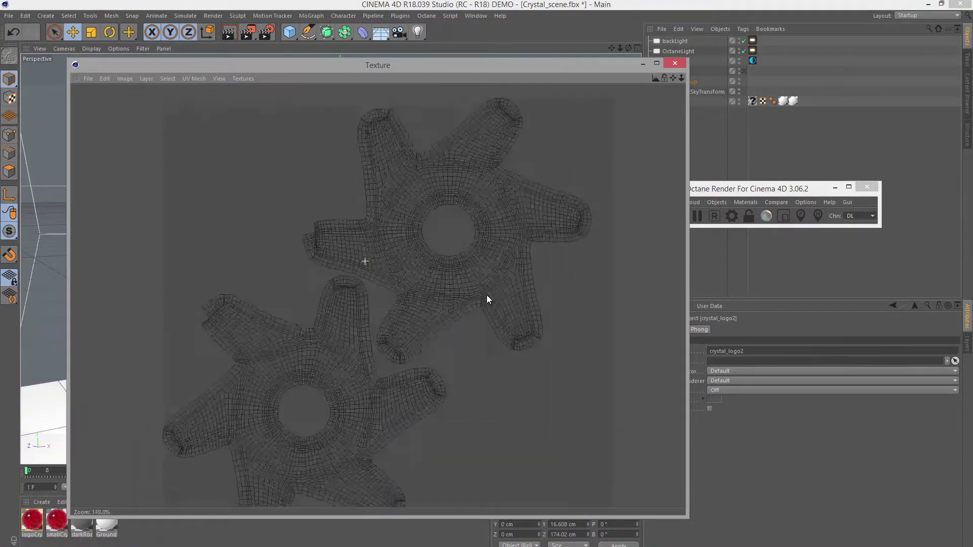
pyautogui.scroll(1, 364, 254)
pyautogui.scroll(-1, 486, 295)
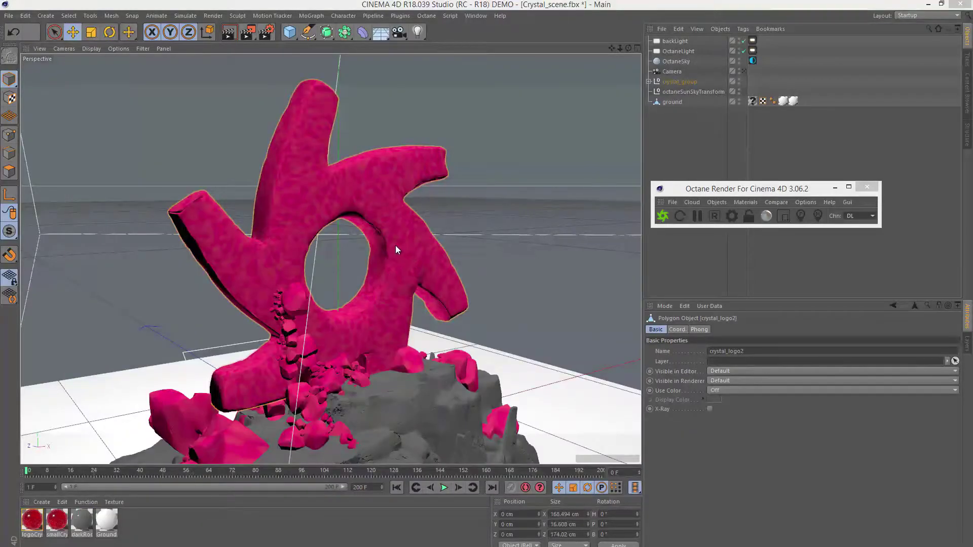
pyautogui.keyDown('alt'); pyautogui.moveTo(396, 245); pyautogui.dragTo(262, 208, button='right'); pyautogui.keyUp('alt')
pyautogui.keyDown('alt'); pyautogui.moveTo(263, 211); pyautogui.dragTo(346, 237); pyautogui.keyUp('alt')
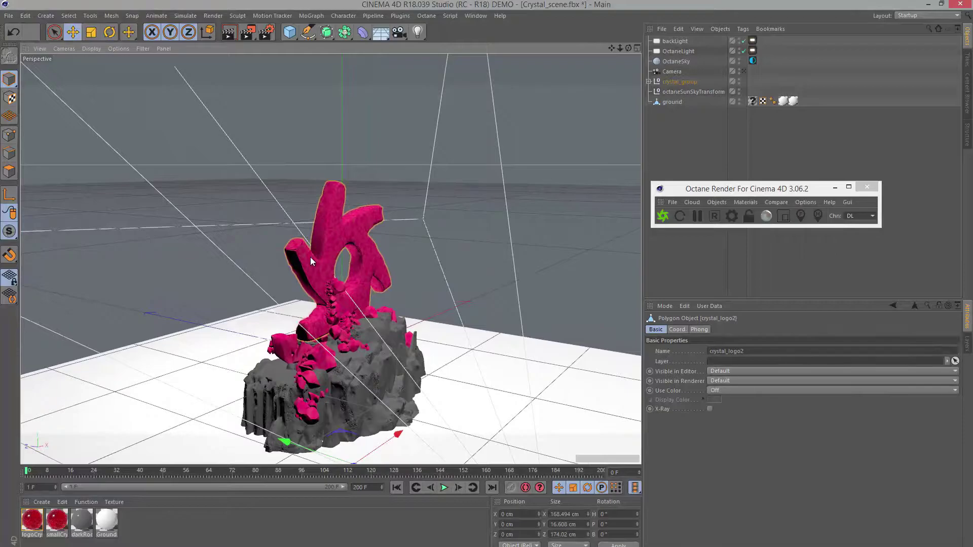
pyautogui.keyDown('alt'); pyautogui.moveTo(310, 257); pyautogui.dragTo(338, 310); pyautogui.keyUp('alt')
pyautogui.keyDown('alt'); pyautogui.moveTo(419, 251); pyautogui.dragTo(437, 222); pyautogui.keyUp('alt')
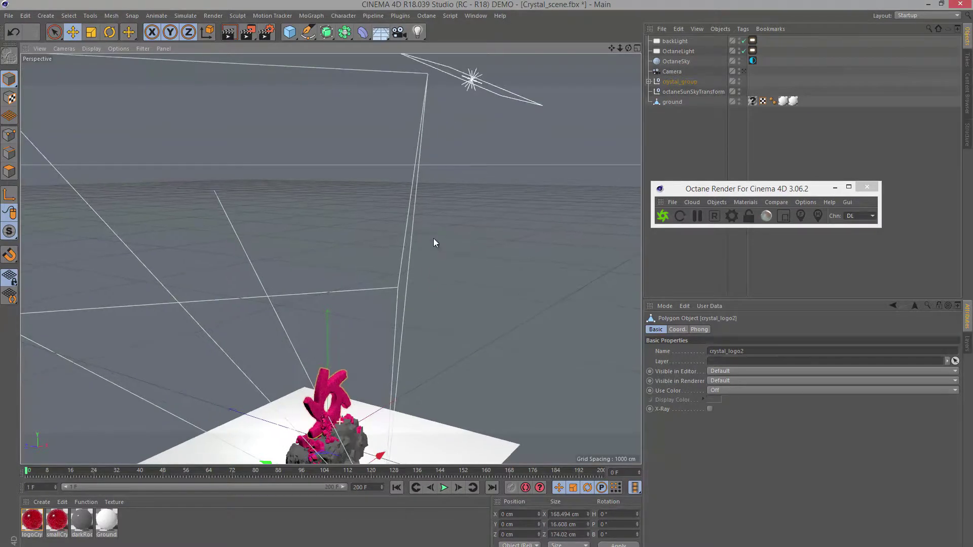
pyautogui.keyDown('alt'); pyautogui.moveTo(384, 311); pyautogui.dragTo(428, 243); pyautogui.keyUp('alt')
pyautogui.scroll(5, 481, 274)
pyautogui.keyDown('alt'); pyautogui.moveTo(481, 276); pyautogui.dragTo(448, 254); pyautogui.keyUp('alt')
pyautogui.scroll(5, 351, 313)
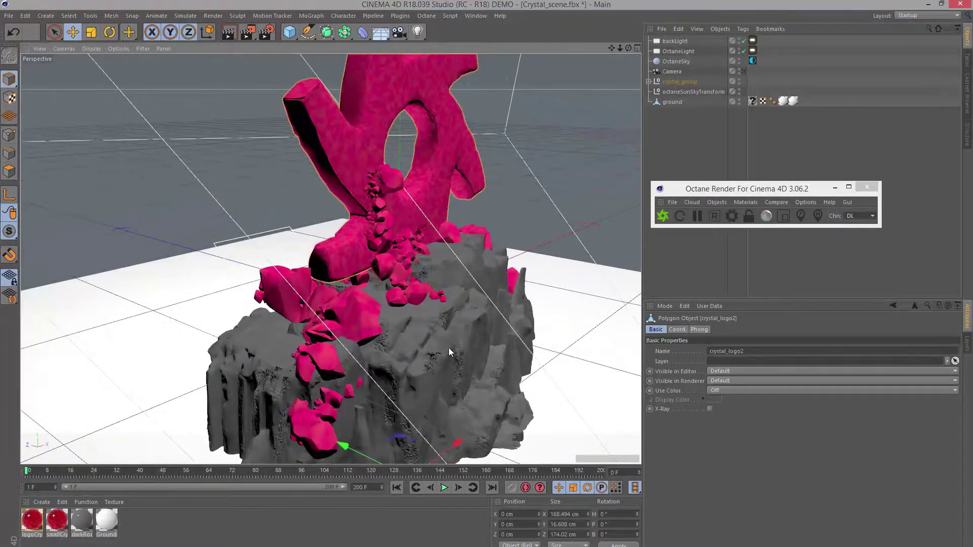
pyautogui.keyDown('alt'); pyautogui.moveTo(444, 350); pyautogui.dragTo(300, 205); pyautogui.keyUp('alt')
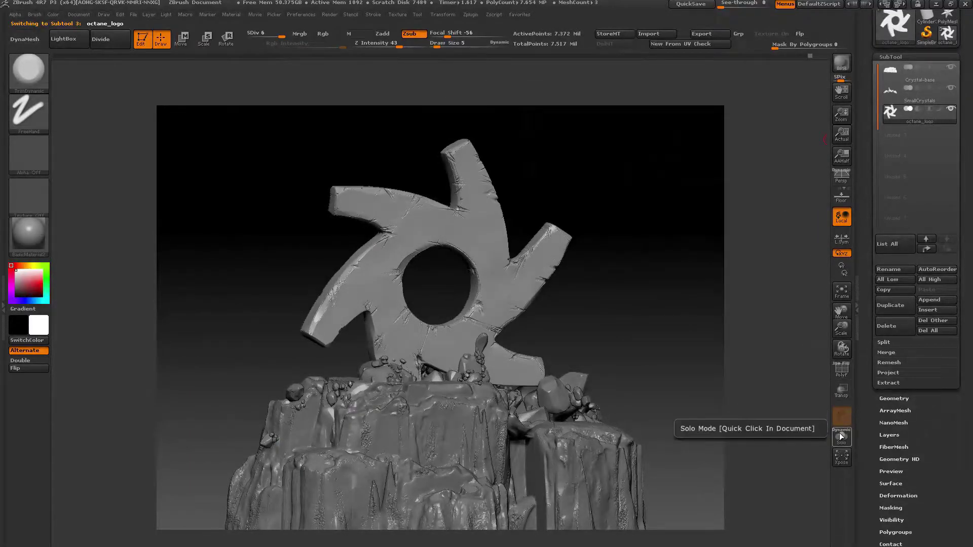
# - Solo the octane_logo subtool, frame it to fill the canvas, and rotate it to show its cracks
pyautogui.click(841, 436)
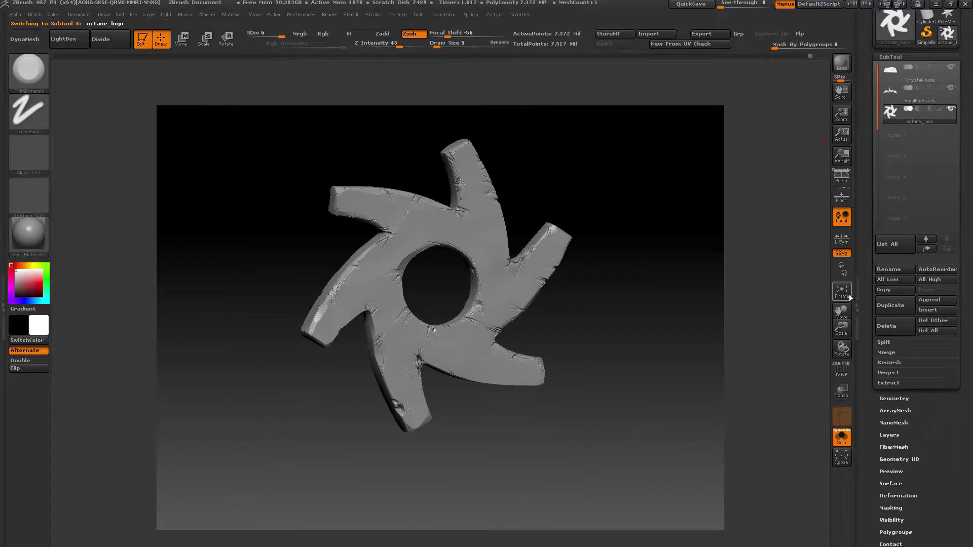
pyautogui.click(842, 290)
pyautogui.moveTo(804, 320); pyautogui.dragTo(717, 386)
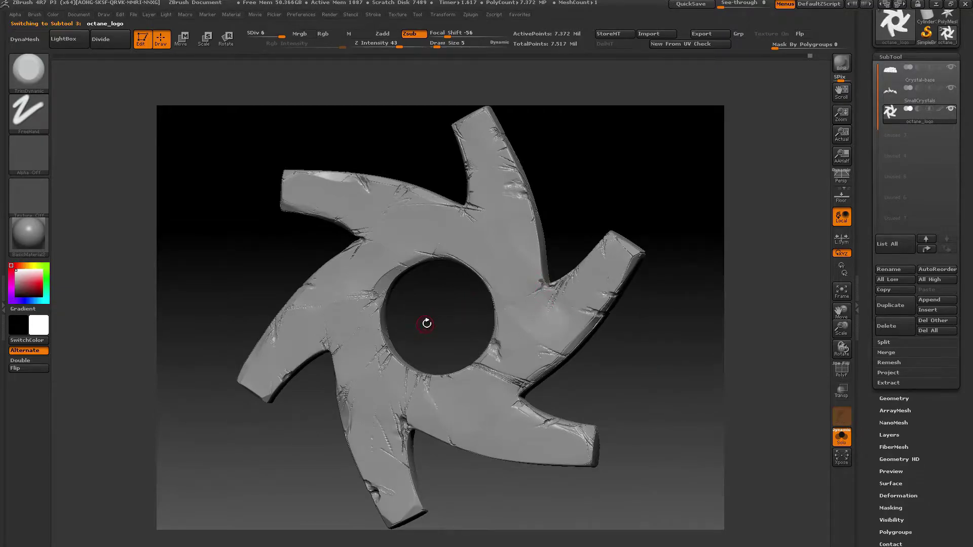
pyautogui.moveTo(425, 321)
pyautogui.mouseDown()
pyautogui.moveTo(441, 330)
pyautogui.moveTo(458, 318)
pyautogui.moveTo(447, 327)
pyautogui.moveTo(462, 336)
pyautogui.mouseUp()
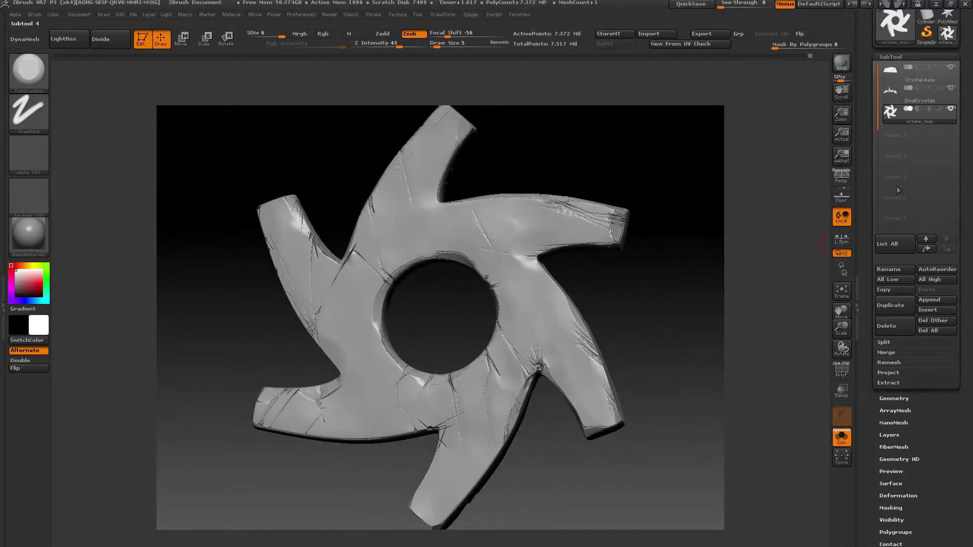
# - Step the octane_logo from SDiv 1 up to 6, then back to level 1 with 7,200 points
pyautogui.click(893, 398)
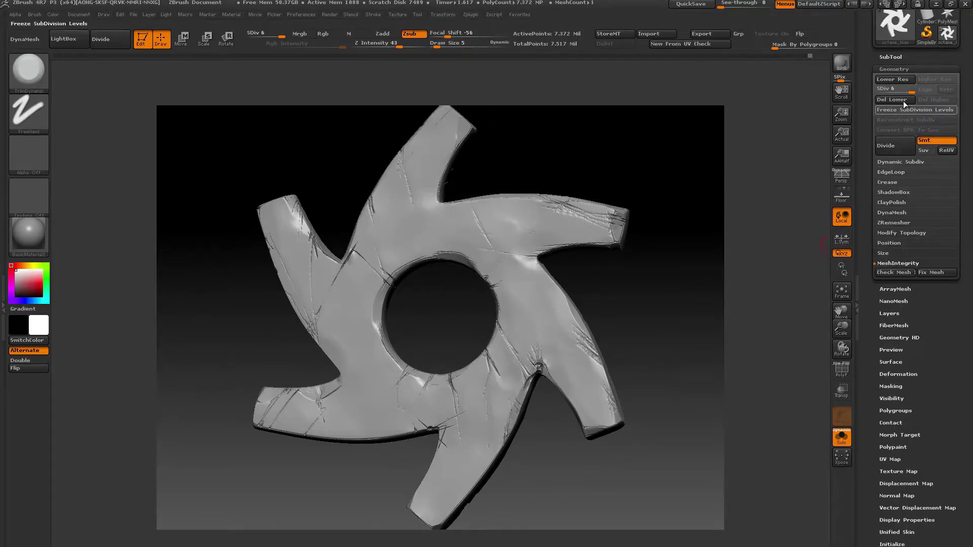
pyautogui.hotkey('shift', 'd')
pyautogui.hotkey('shift', 'd')
pyautogui.hotkey('shift', 'd')
pyautogui.hotkey('shift', 'd')
pyautogui.hotkey('shift', 'd')
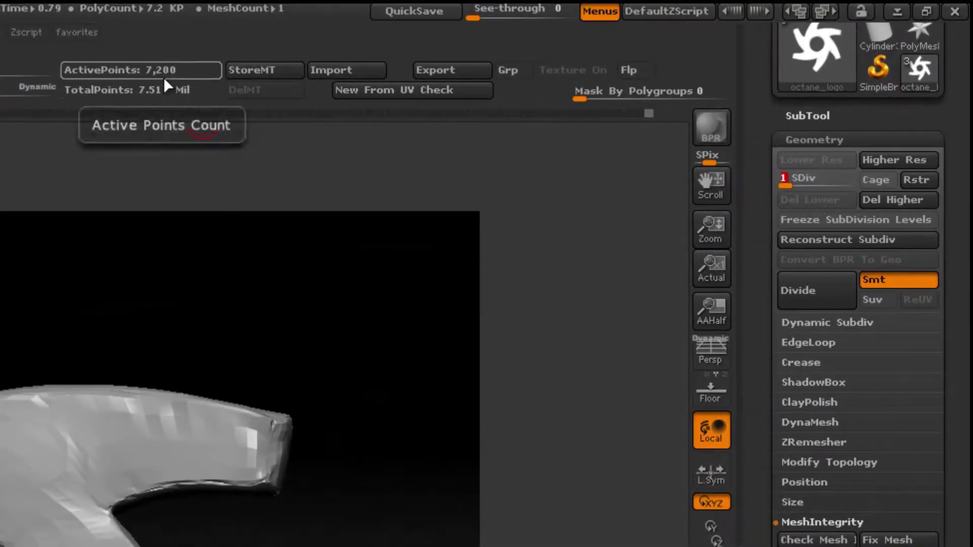
pyautogui.moveTo(786, 177); pyautogui.dragTo(857, 179)
pyautogui.click(644, 279)
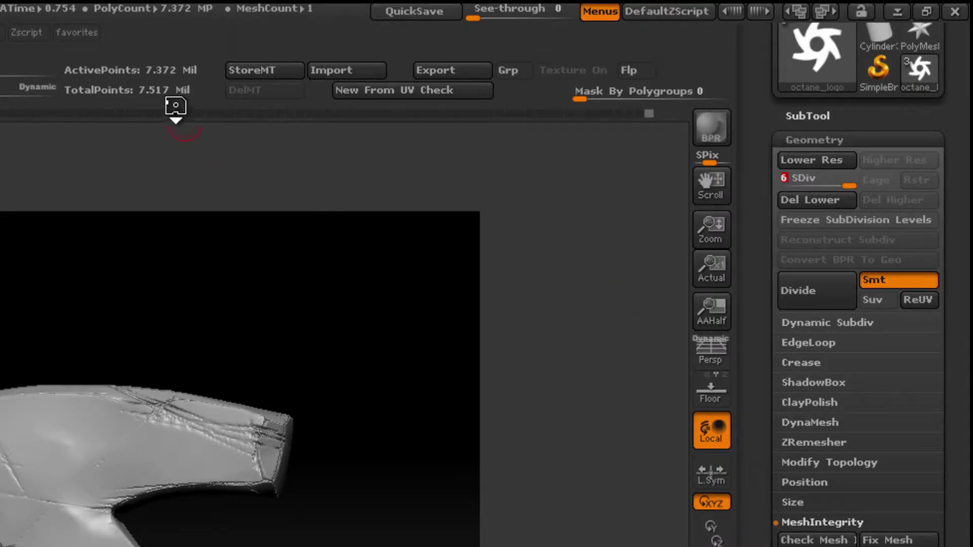
pyautogui.moveTo(267, 250); pyautogui.dragTo(293, 263)
pyautogui.hotkey('shift', 'd')
pyautogui.hotkey('shift', 'd')
pyautogui.hotkey('shift', 'd')
pyautogui.hotkey('shift', 'd')
pyautogui.hotkey('shift', 'd')
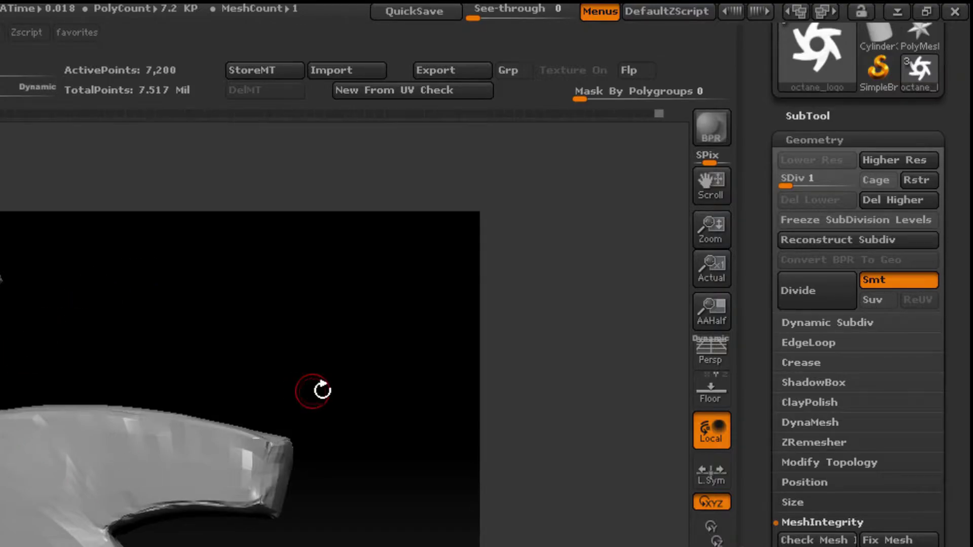
pyautogui.moveTo(321, 389); pyautogui.dragTo(306, 361)
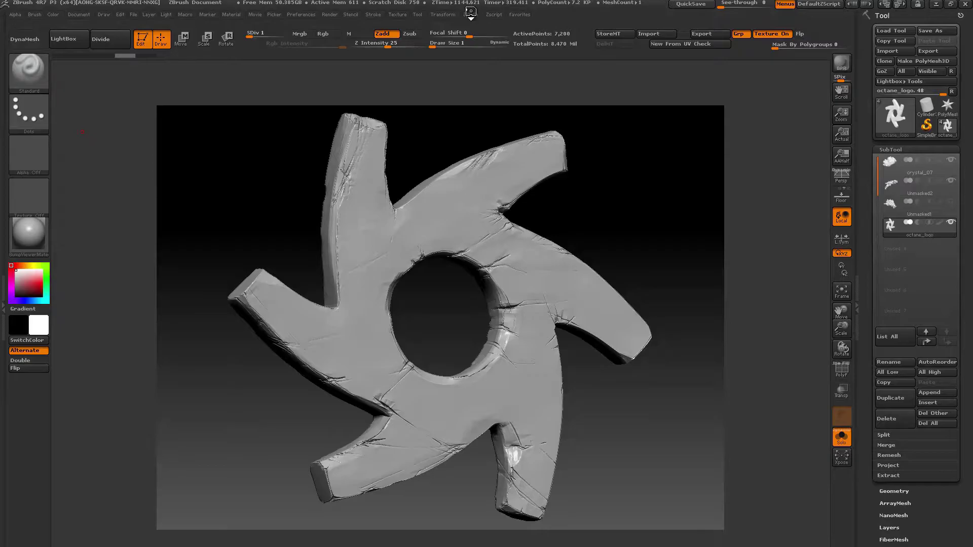
# - Bring up the Multi Map Exporter set to Displacement, 4096 map size, FlipV, ReUV and 32-bit exr
pyautogui.click(470, 14)
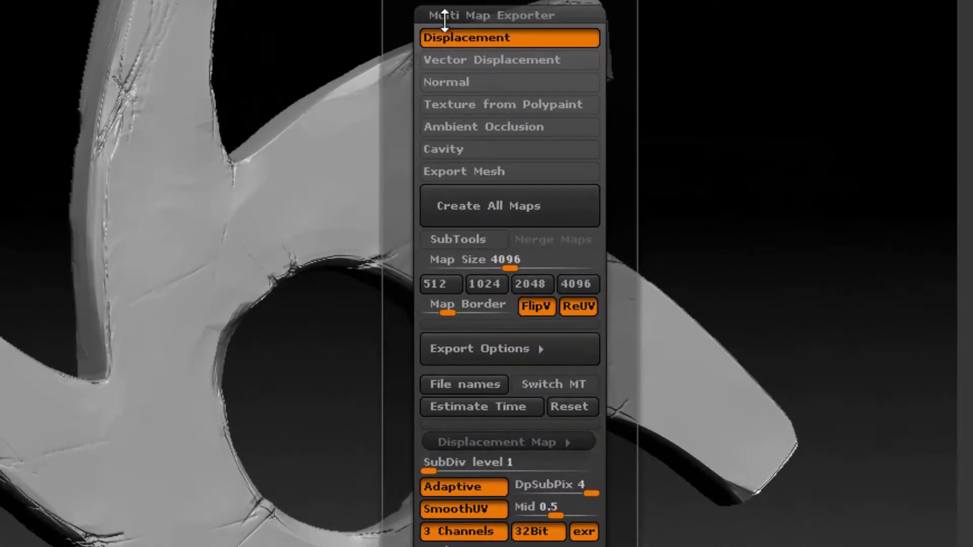
pyautogui.click(452, 40)
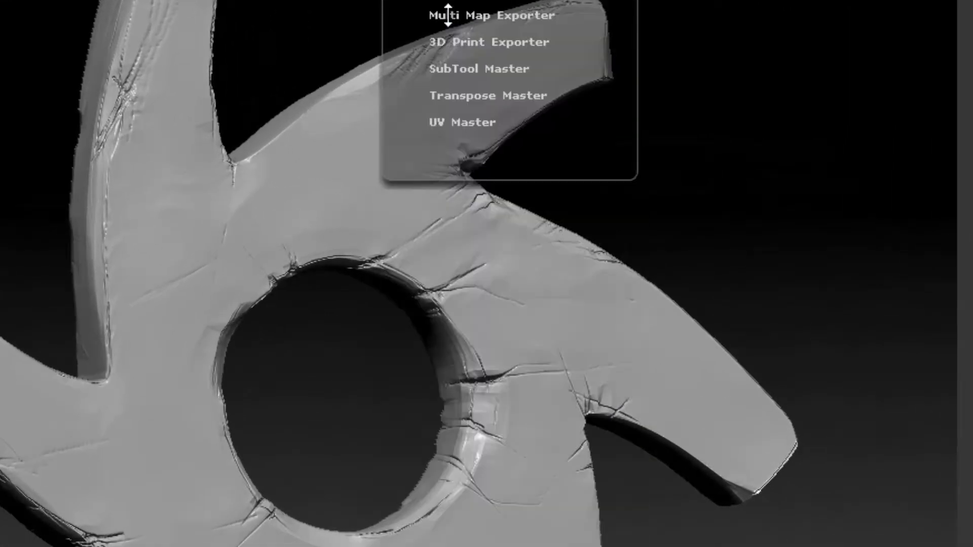
pyautogui.click(447, 15)
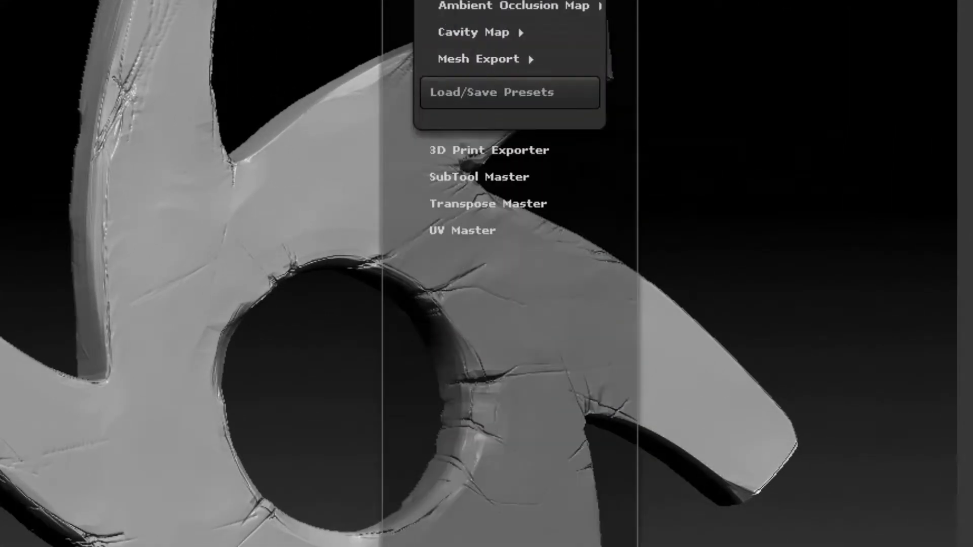
pyautogui.moveTo(402, 55); pyautogui.dragTo(402, 129)
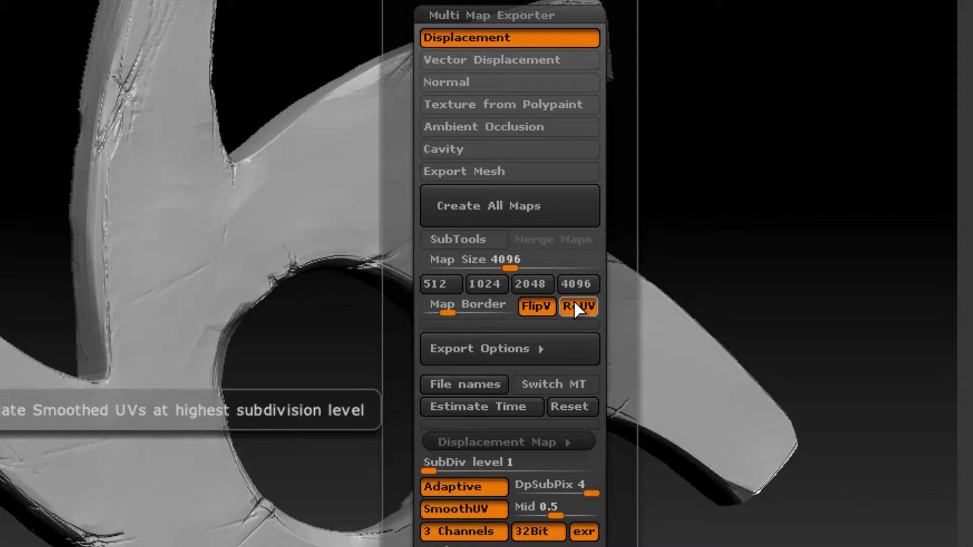
pyautogui.moveTo(404, 387); pyautogui.dragTo(408, 279)
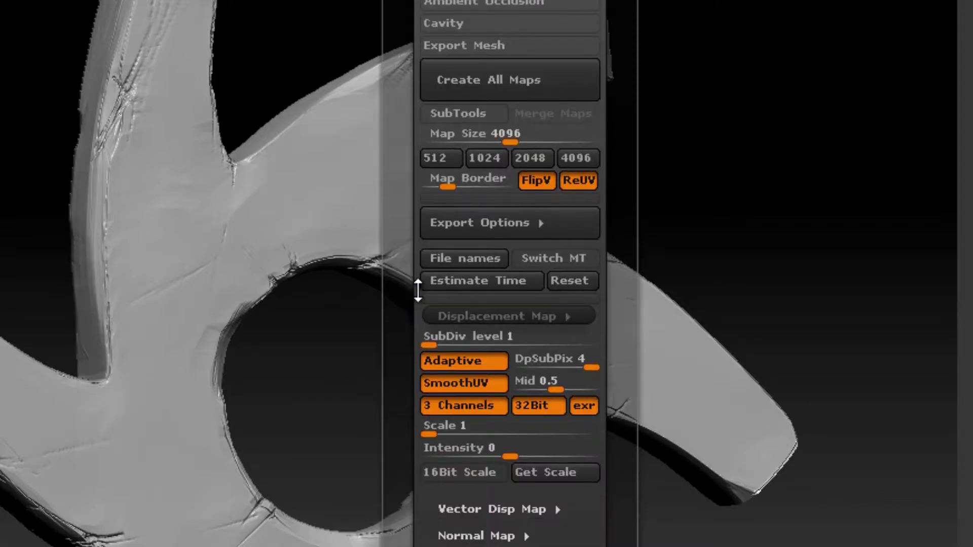
pyautogui.click(495, 224)
pyautogui.click(494, 224)
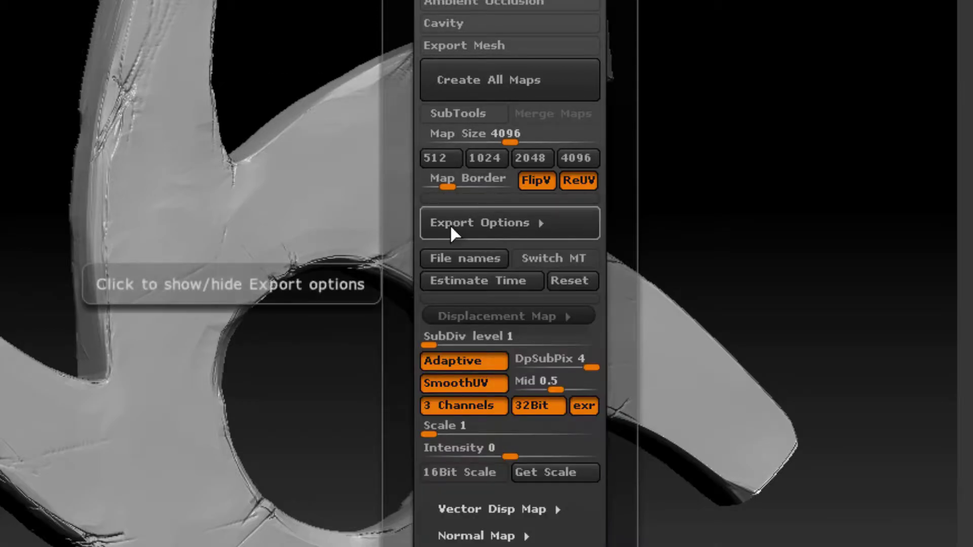
pyautogui.moveTo(399, 350); pyautogui.dragTo(406, 326)
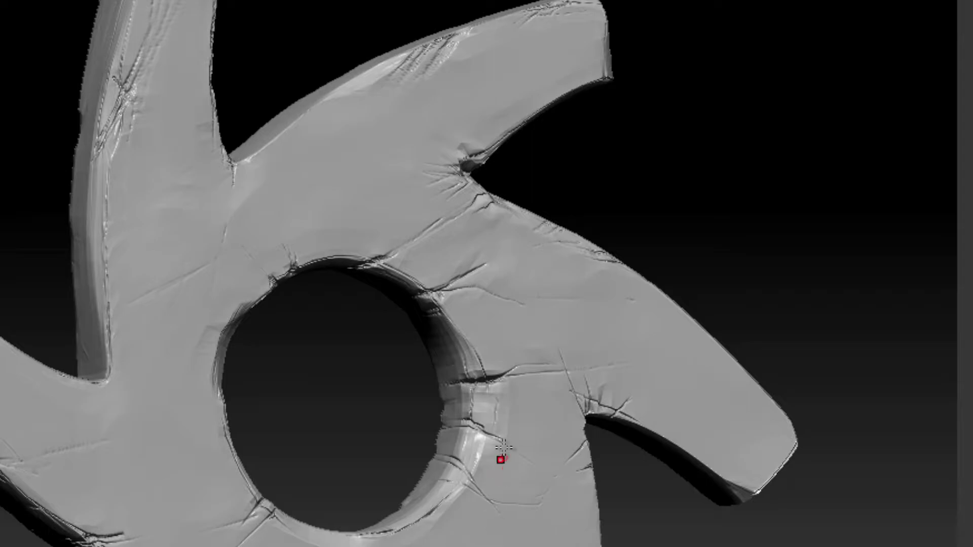
pyautogui.moveTo(687, 192); pyautogui.dragTo(673, 203)
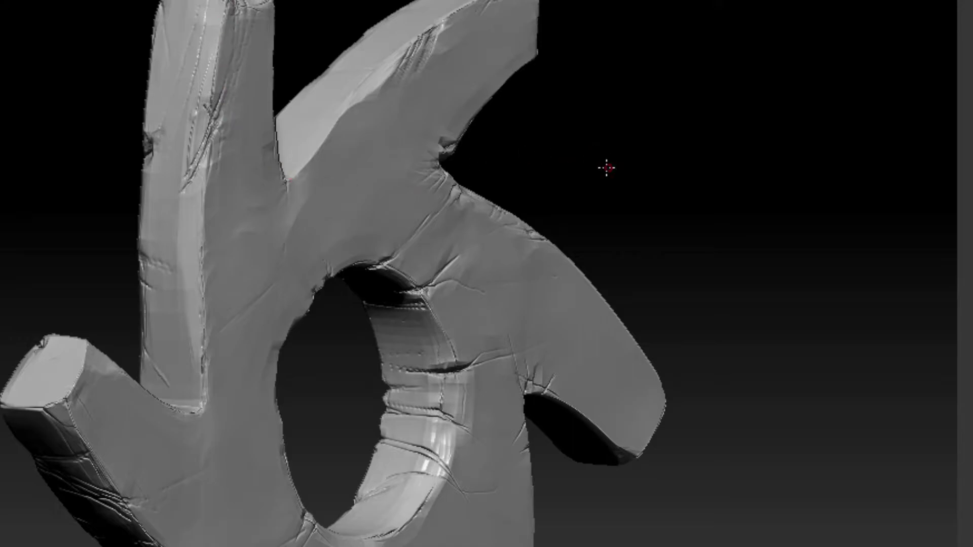
# - Set the displacement map's Mid value to 0
pyautogui.moveTo(599, 167); pyautogui.dragTo(566, 118)
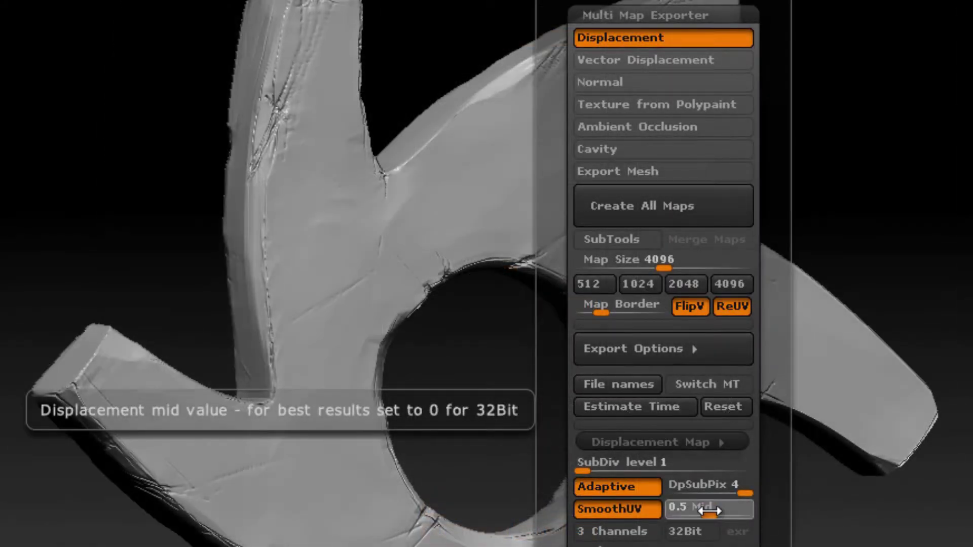
pyautogui.click(709, 511)
pyautogui.write('0')
pyautogui.press('Return')
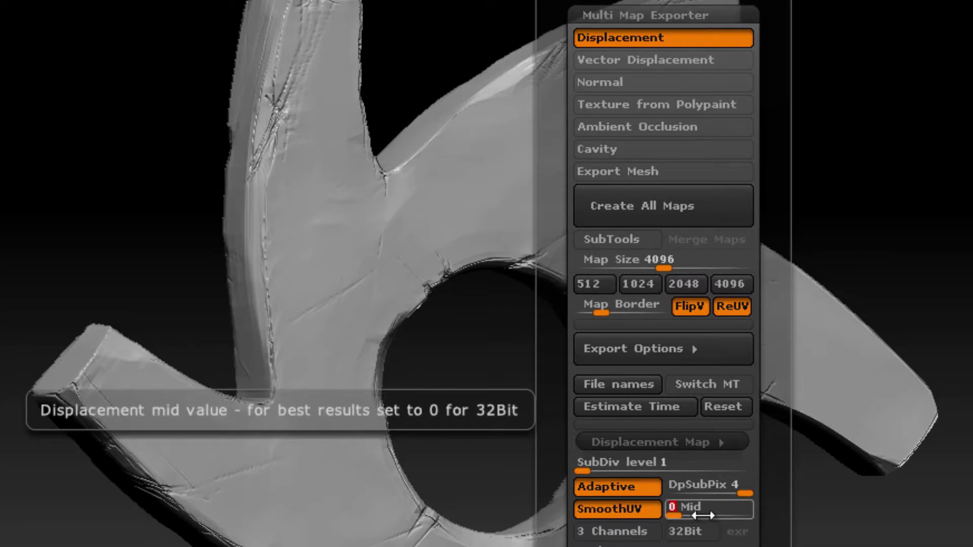
# - Enter .5 as the displacement Mid value
pyautogui.write('.5')
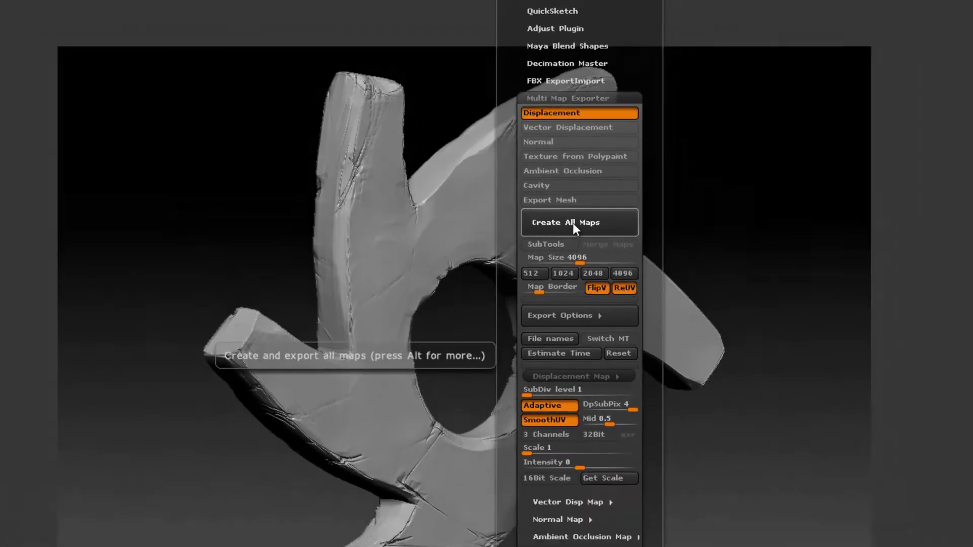
# - Generate the displacement map, check the save file format, then cancel the Save Maps dialog
pyautogui.click(645, 214)
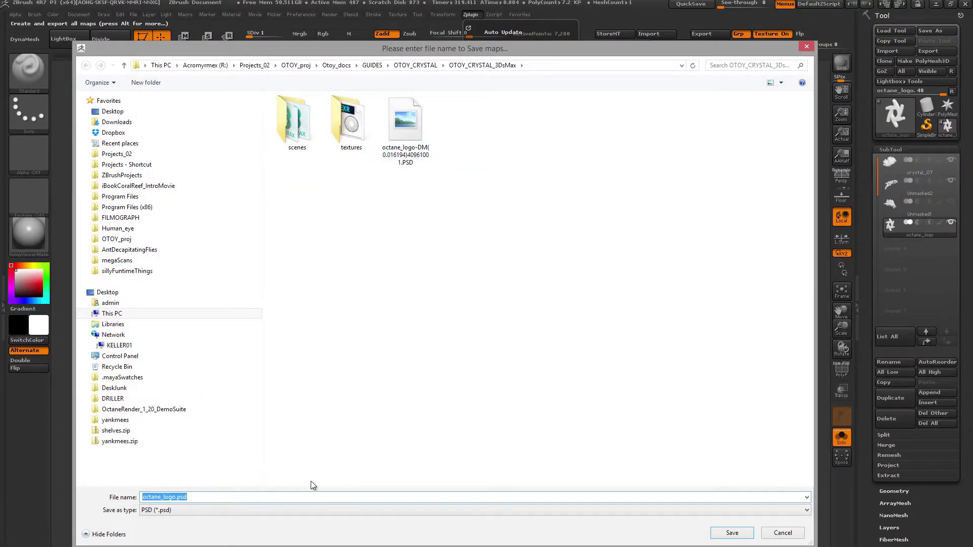
pyautogui.click(200, 509)
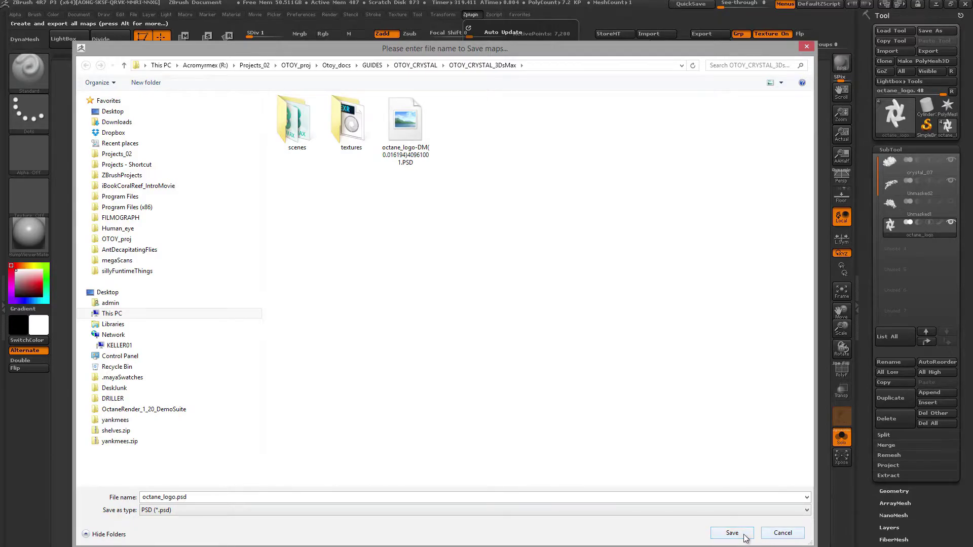
pyautogui.click(783, 533)
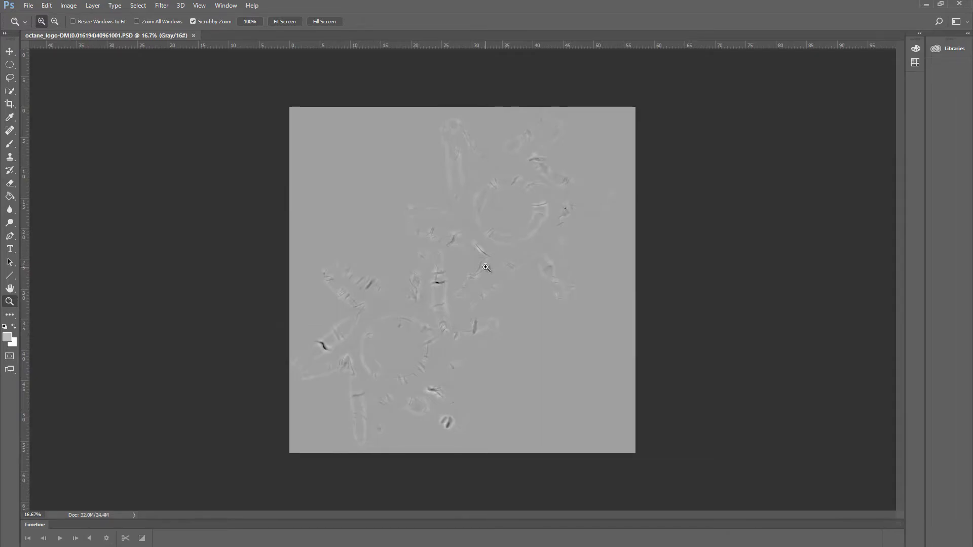
# - Zoom the displacement map from 16.7% to 66.7% to inspect its crack and chip detail
pyautogui.click(476, 251)
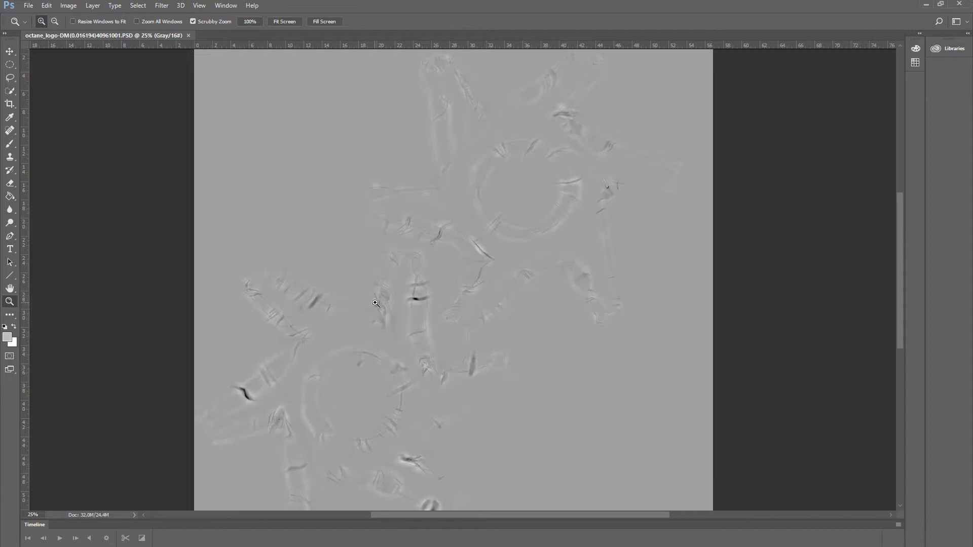
pyautogui.click(416, 299)
pyautogui.click(410, 296)
pyautogui.click(404, 297)
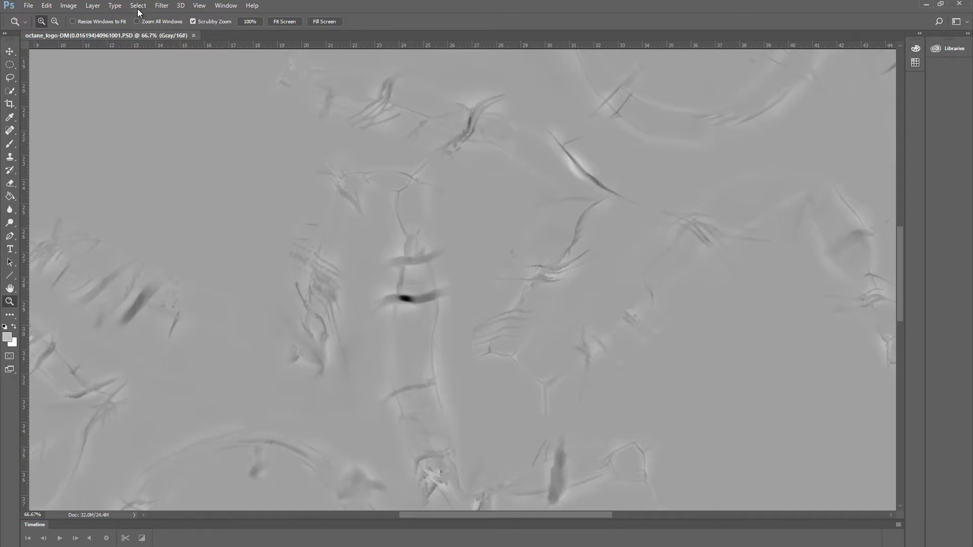
# - Confirm the map is 16 Bits/Channel, then Save As TIFF, editing the file name's numeric suffix
pyautogui.click(68, 5)
pyautogui.moveTo(76, 18)
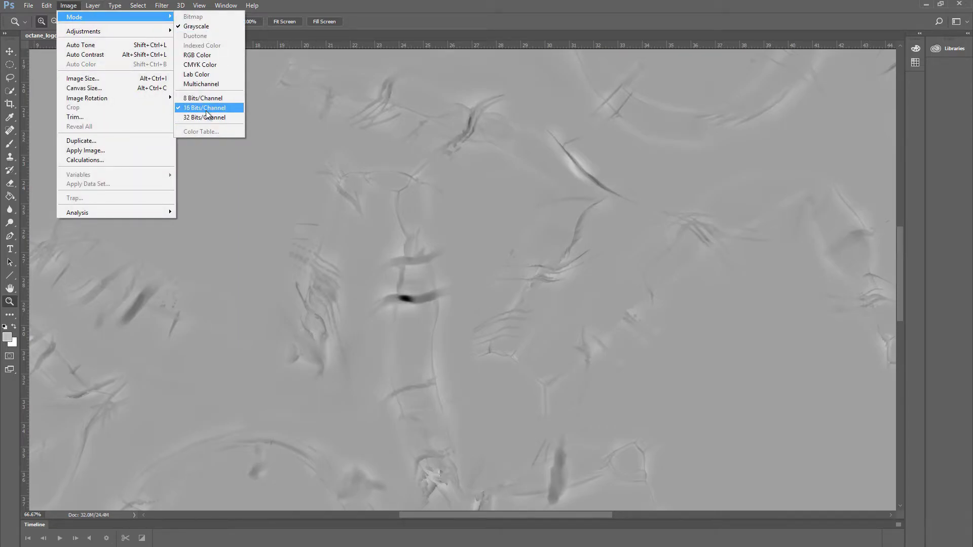
pyautogui.moveTo(28, 5)
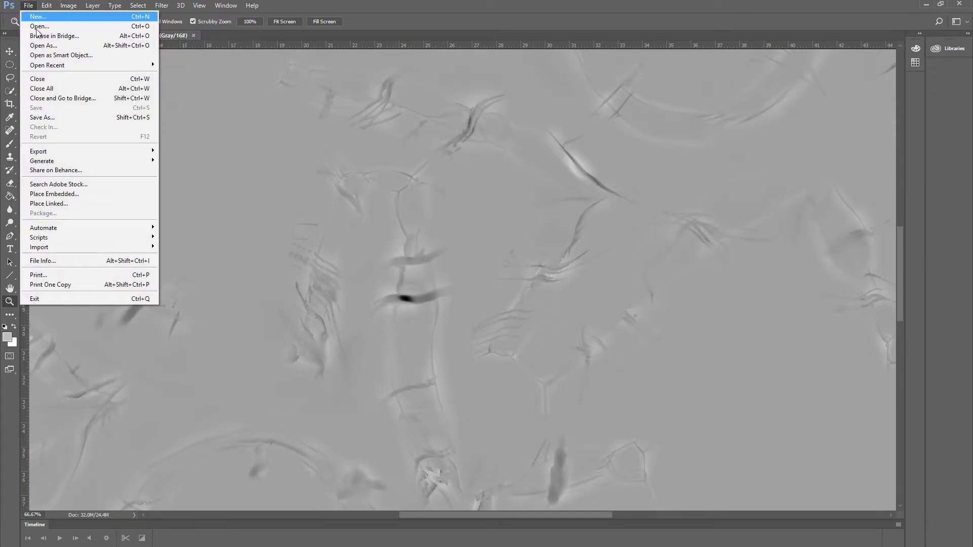
pyautogui.click(42, 117)
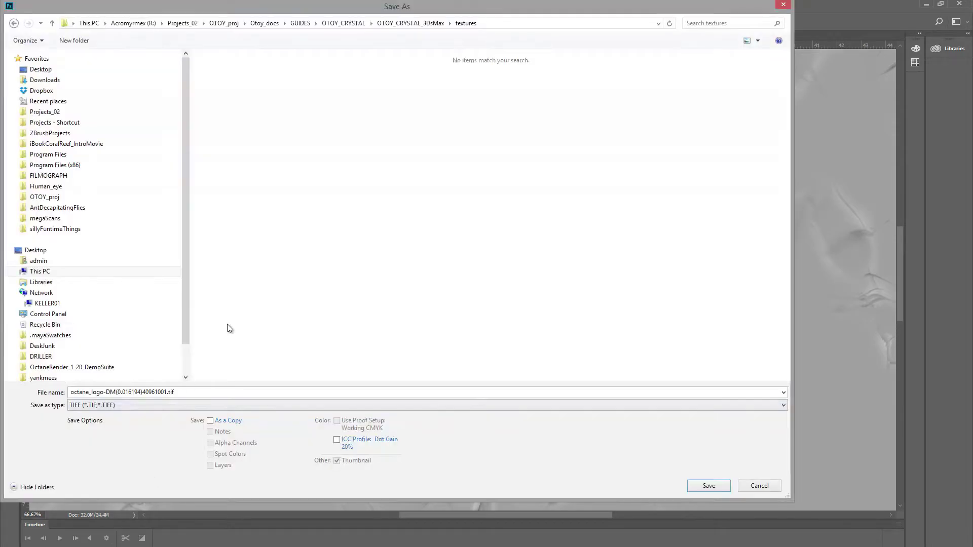
pyautogui.click(173, 394)
pyautogui.moveTo(106, 393); pyautogui.dragTo(179, 396)
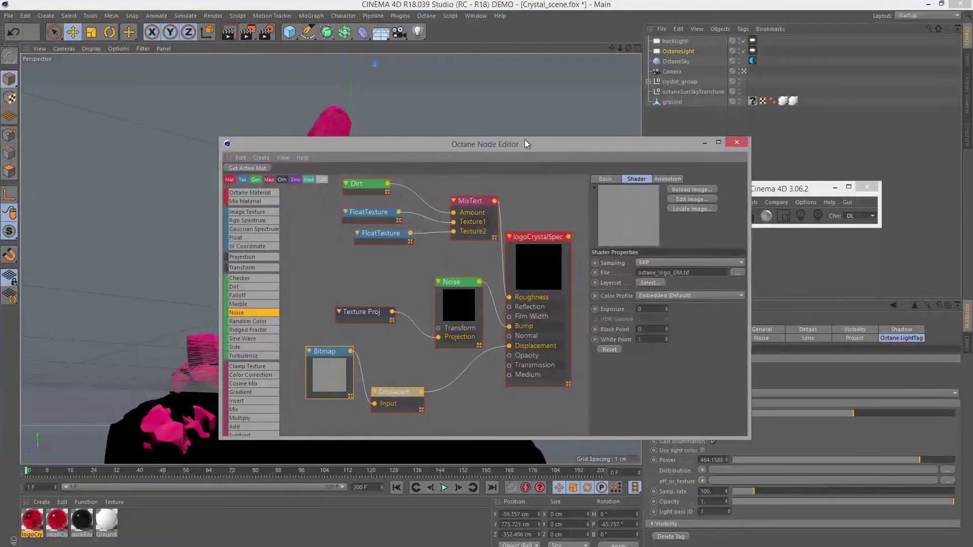
pyautogui.moveTo(525, 143); pyautogui.dragTo(510, 140)
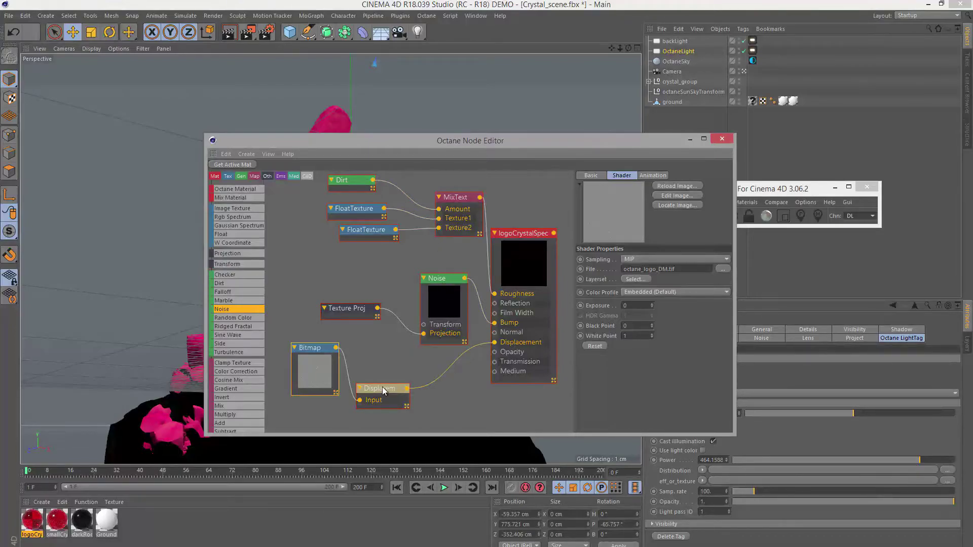
# - Add an Octane Material node to the node graph and set its type to Glossy
pyautogui.scroll(-2, 491, 323)
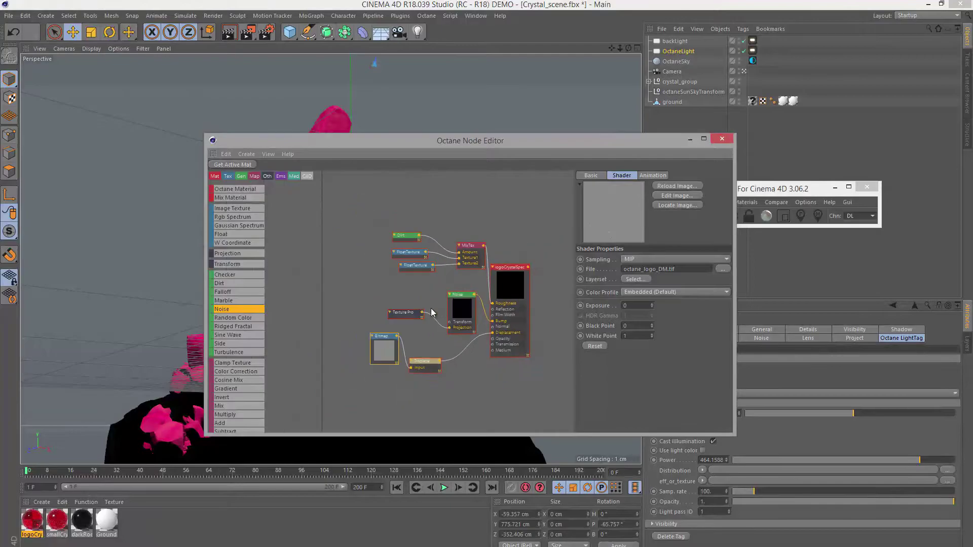
pyautogui.moveTo(486, 355); pyautogui.dragTo(423, 254, button='middle')
pyautogui.scroll(-1, 400, 262)
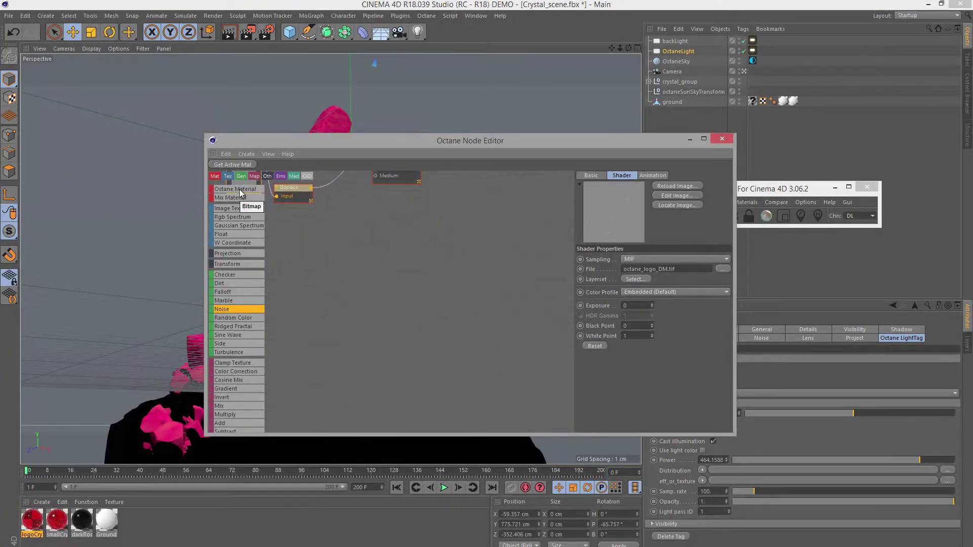
pyautogui.moveTo(240, 195); pyautogui.dragTo(434, 291)
pyautogui.click(436, 292)
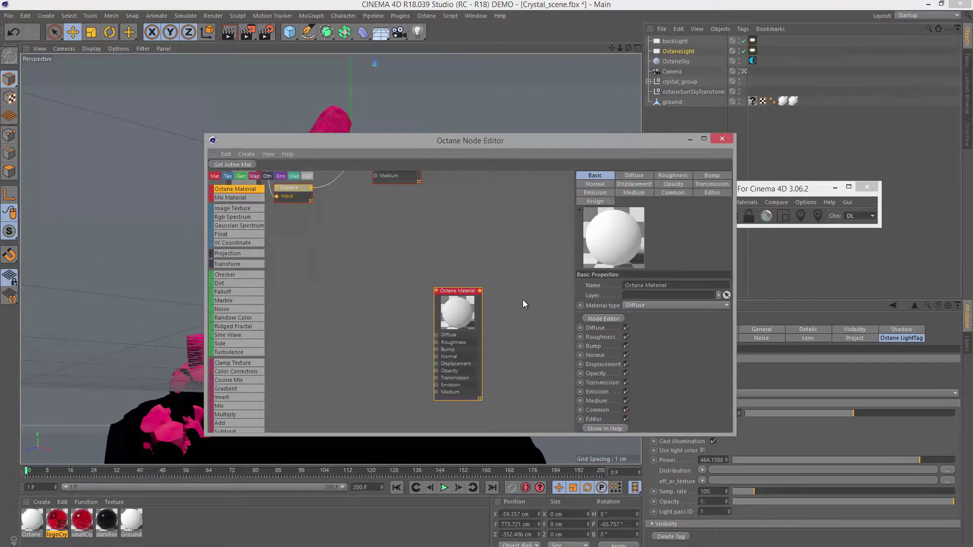
pyautogui.click(640, 306)
pyautogui.click(638, 322)
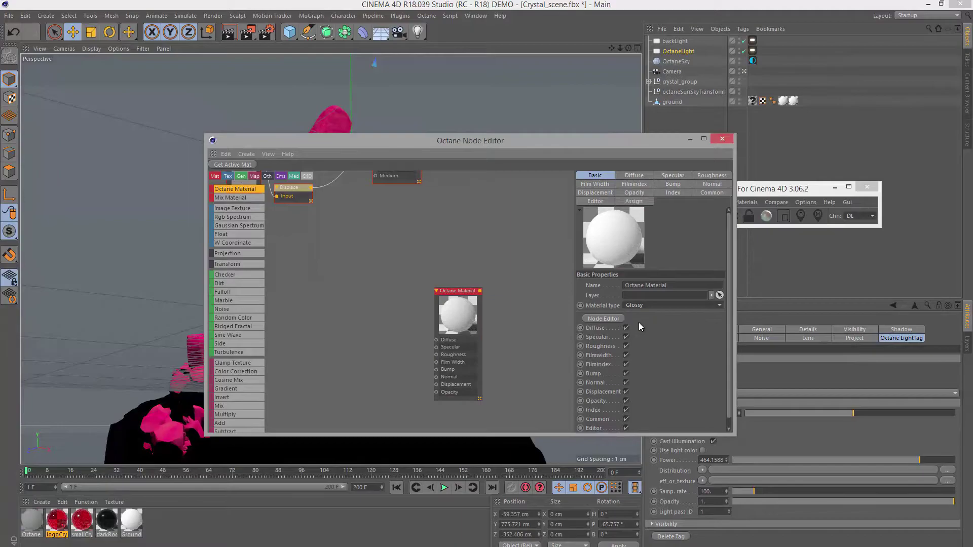
# - Darken the material's diffuse colour to 23% value
pyautogui.click(637, 177)
pyautogui.click(611, 290)
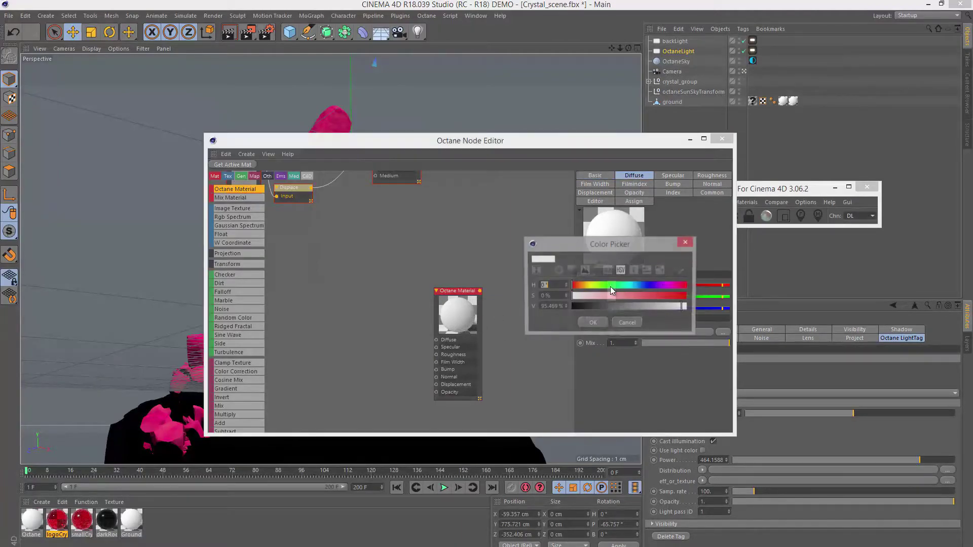
pyautogui.moveTo(608, 306); pyautogui.dragTo(598, 306)
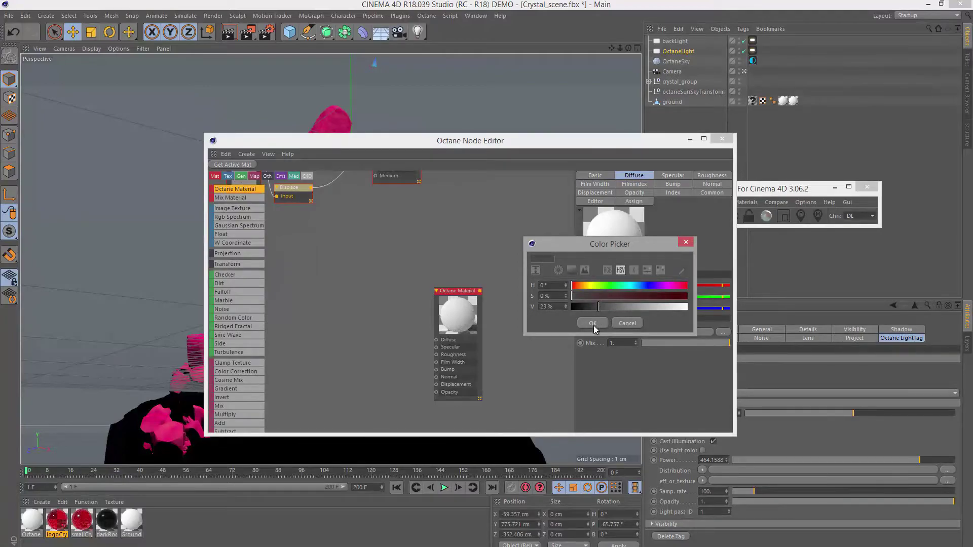
pyautogui.click(593, 324)
pyautogui.moveTo(454, 314); pyautogui.dragTo(457, 296)
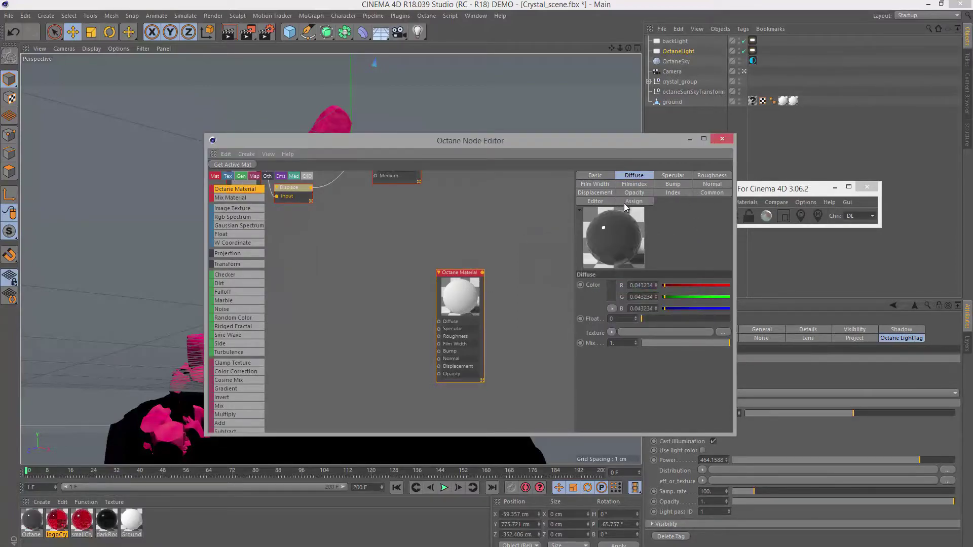
# - Set the material's roughness colour to 0.154872
pyautogui.click(709, 177)
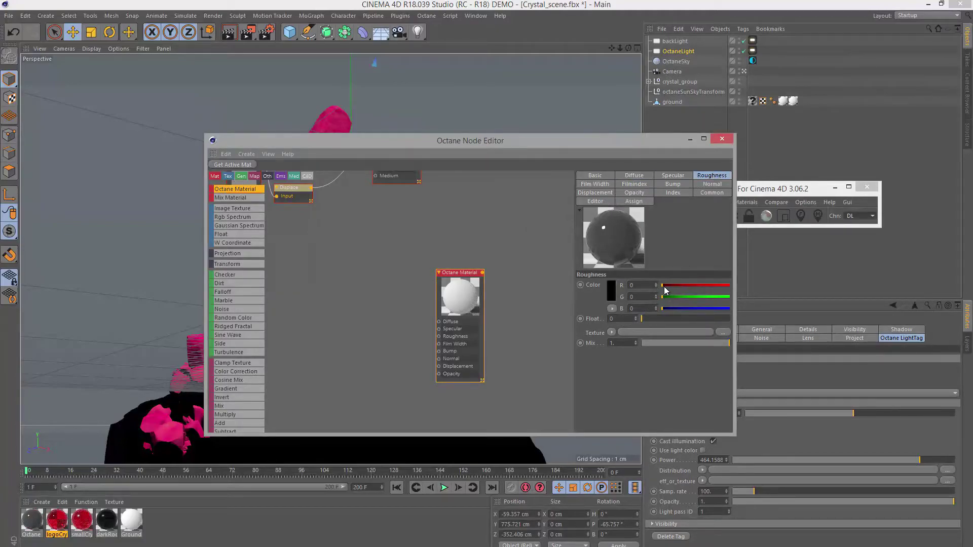
pyautogui.click(610, 290)
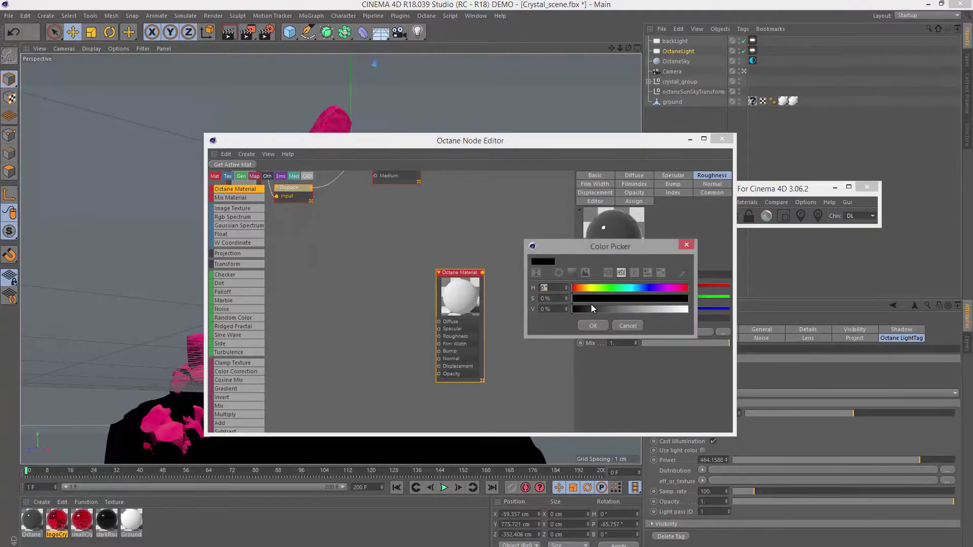
pyautogui.moveTo(591, 309); pyautogui.dragTo(597, 308)
pyautogui.click(592, 326)
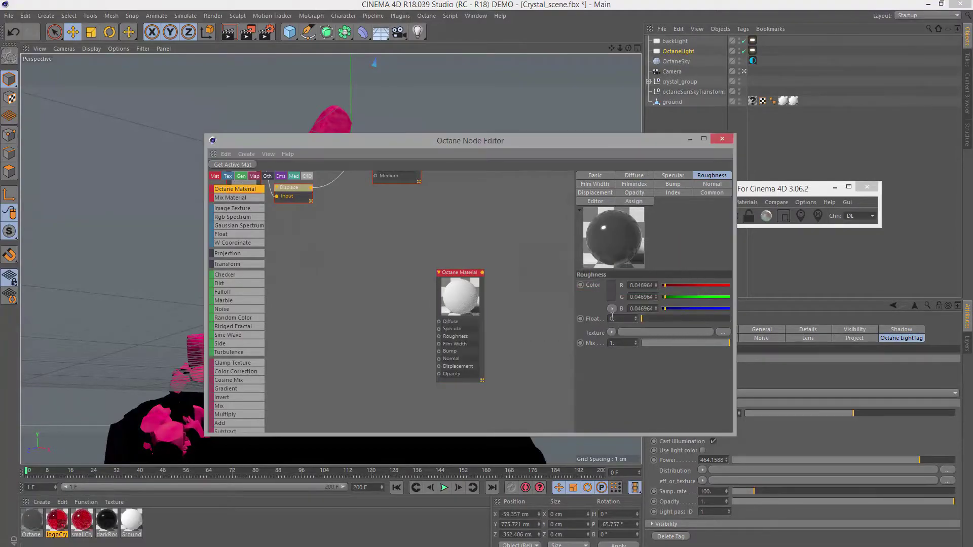
pyautogui.click(612, 289)
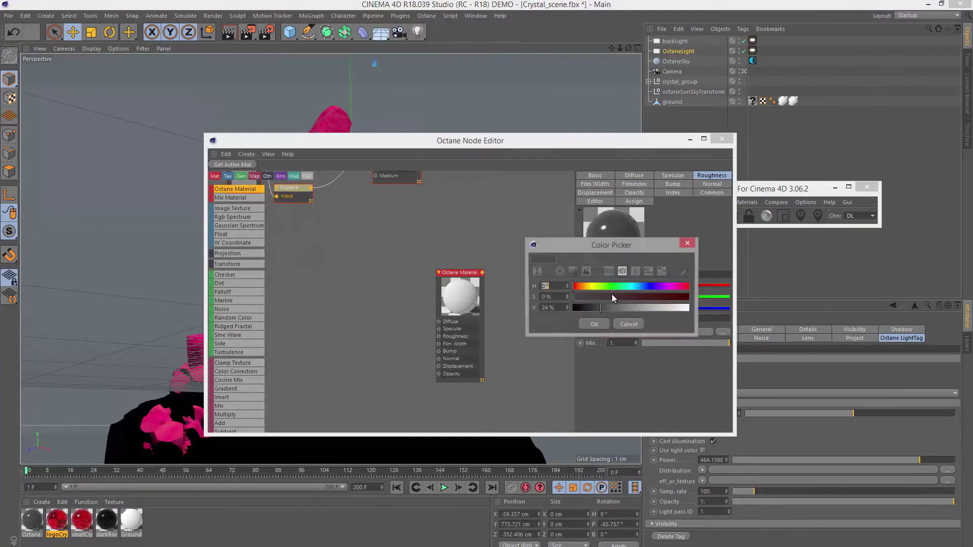
pyautogui.moveTo(612, 306); pyautogui.dragTo(618, 308)
pyautogui.click(594, 323)
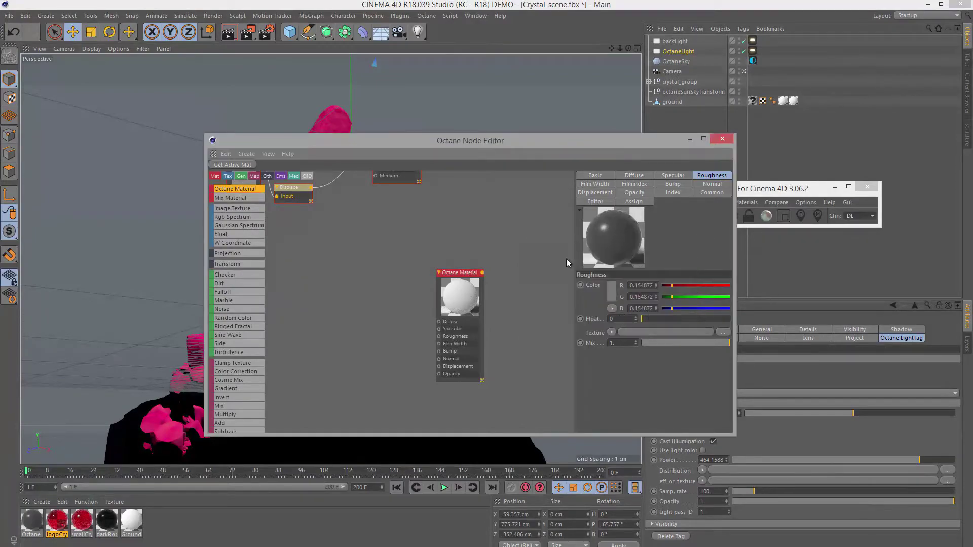
pyautogui.moveTo(511, 139); pyautogui.dragTo(494, 297)
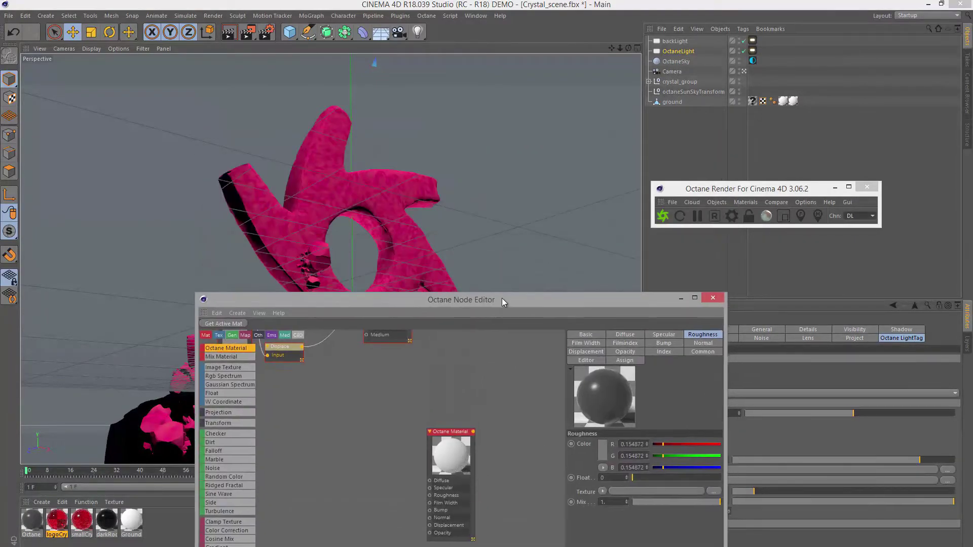
# - Apply the dark glossy Octane material to the pink crystal logo, then select crystal_logo2
pyautogui.click(388, 187)
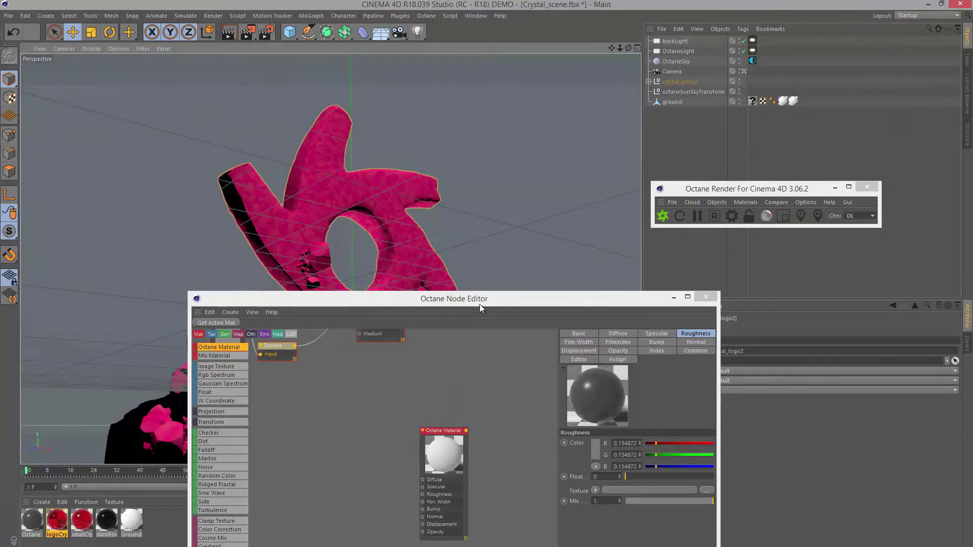
pyautogui.moveTo(484, 304); pyautogui.dragTo(556, 257)
pyautogui.scroll(4, 505, 350)
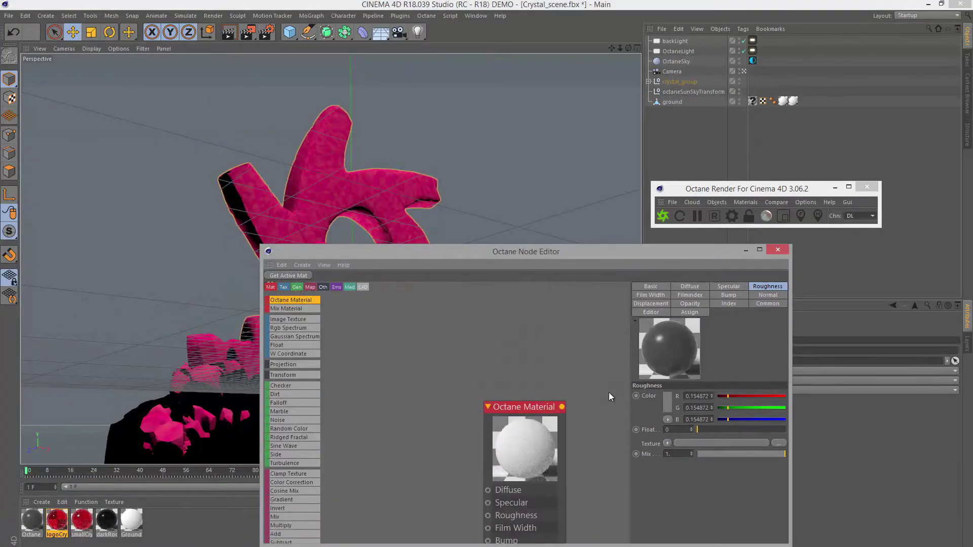
pyautogui.rightClick(507, 354)
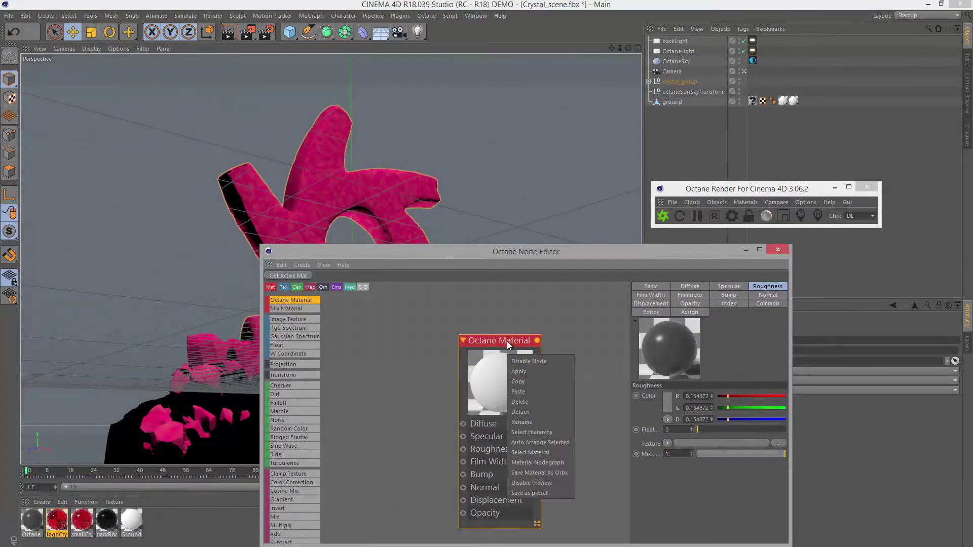
pyautogui.click(516, 366)
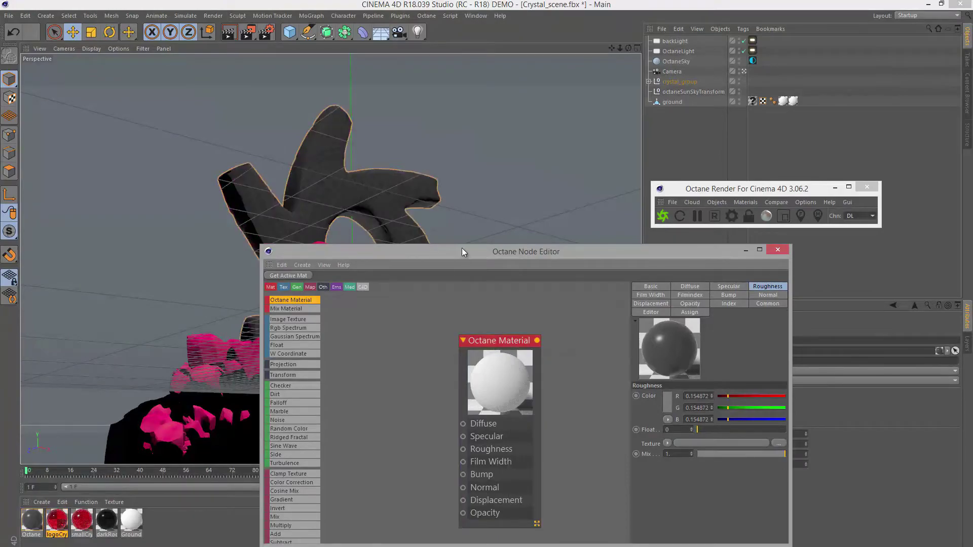
pyautogui.moveTo(462, 248); pyautogui.dragTo(688, 272)
pyautogui.click(375, 215)
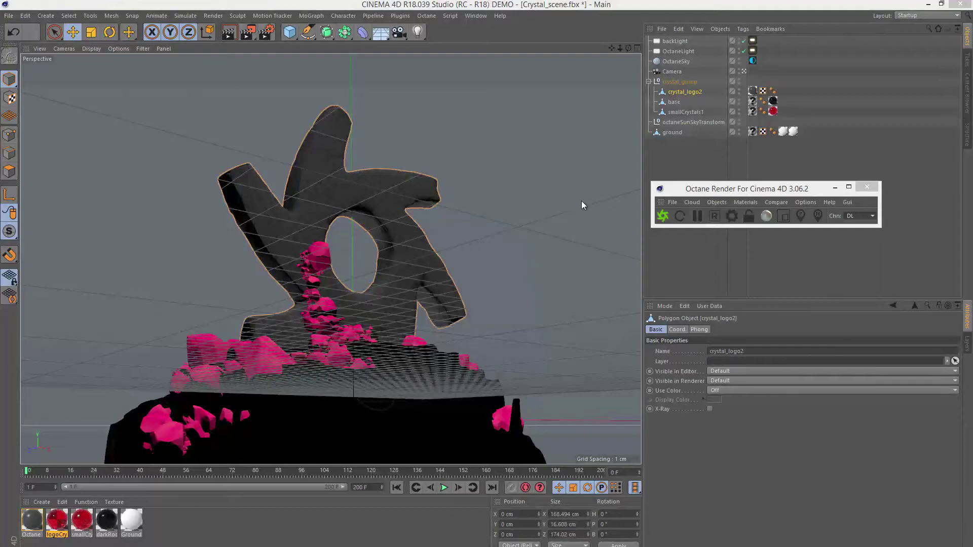
# - Add an Octane ObjectTag to crystal_logo2
pyautogui.click(679, 94)
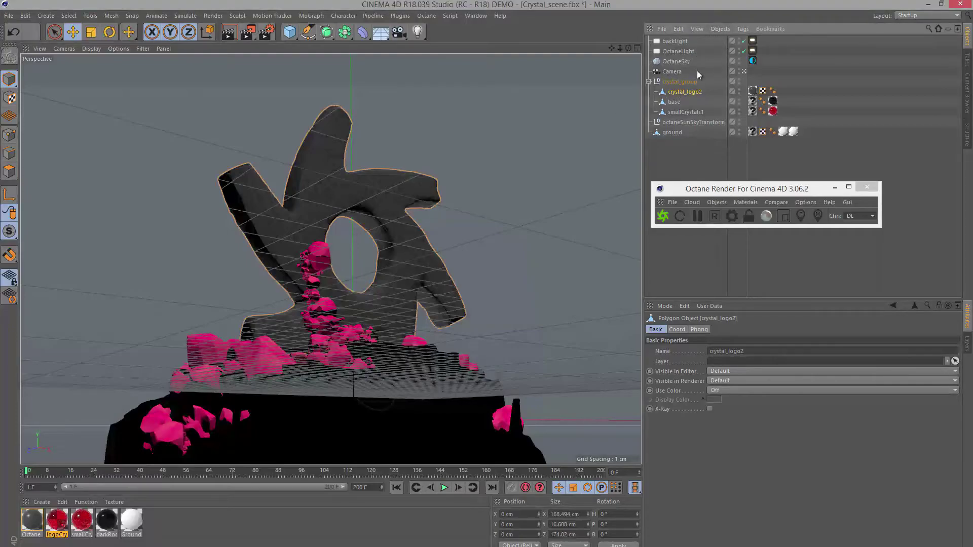
pyautogui.rightClick(691, 93)
pyautogui.moveTo(710, 108)
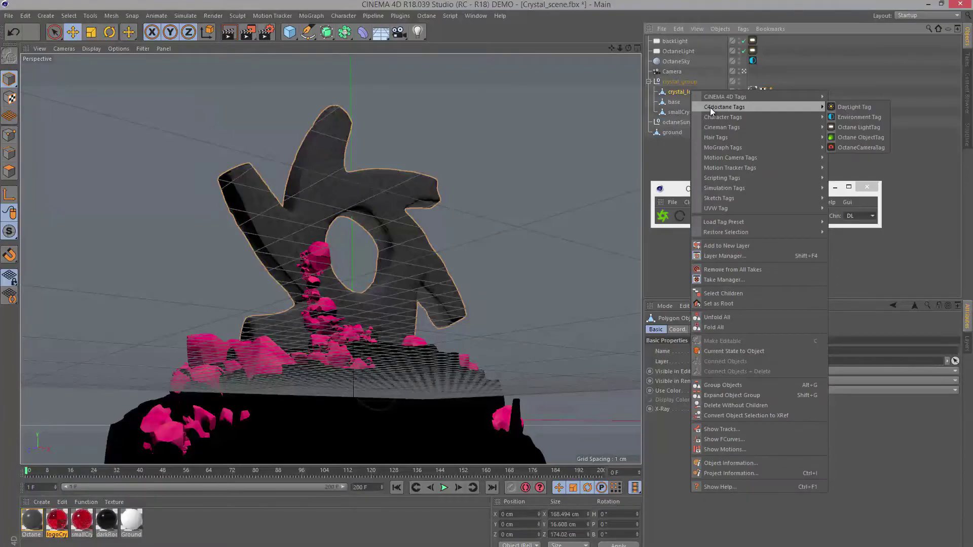
pyautogui.click(859, 137)
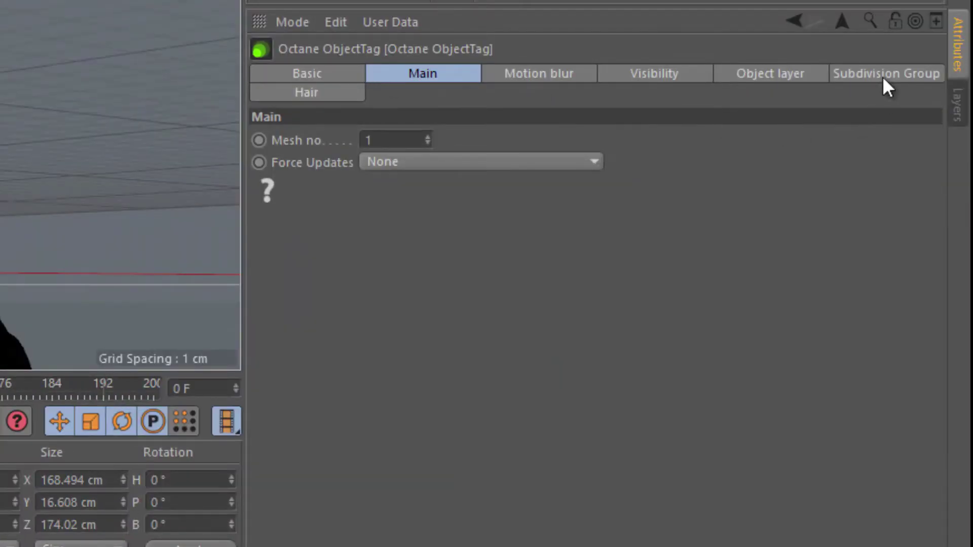
# - Set the tag's Catmull Clark subdivision level to 2
pyautogui.click(884, 74)
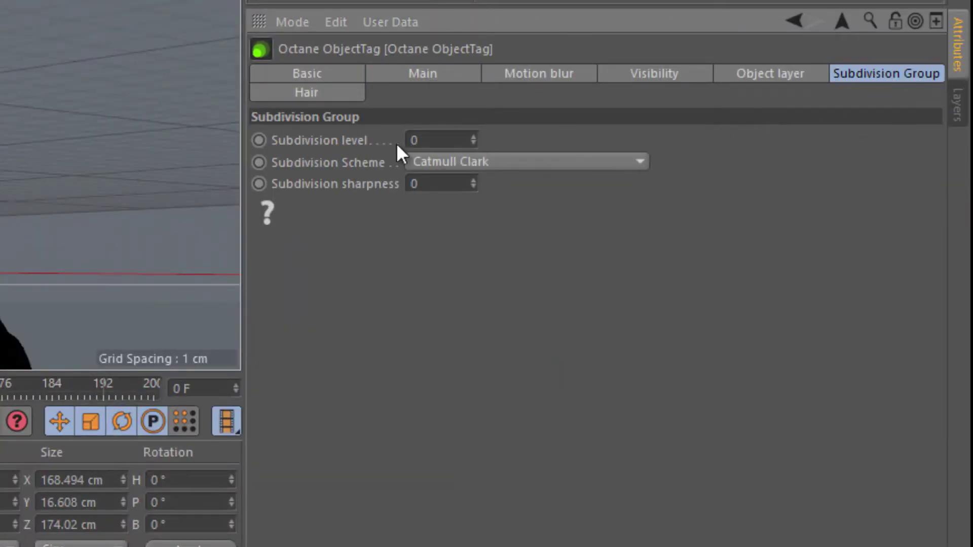
pyautogui.click(441, 138)
pyautogui.write('2')
pyautogui.press('Return')
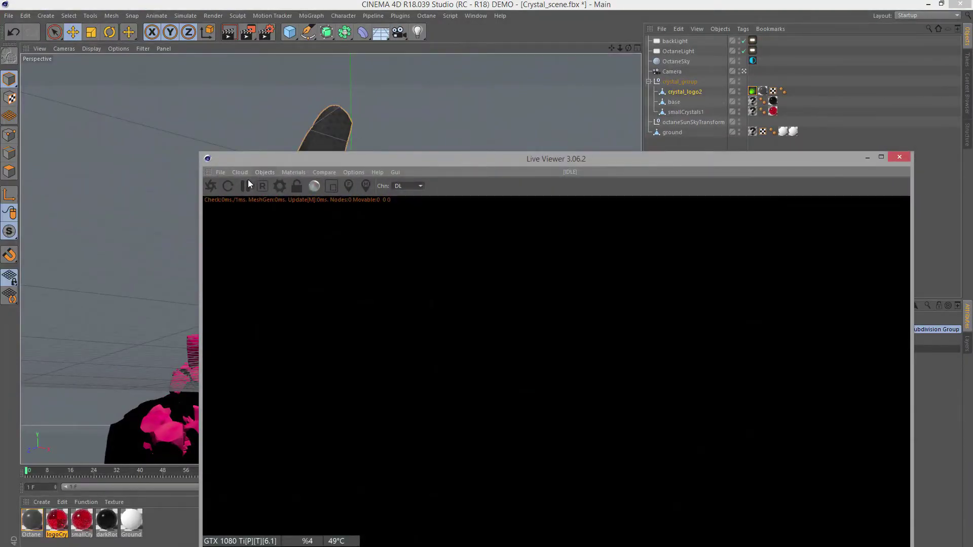
# - Start the Octane Live Viewer render and move its window aside to reveal the object list
pyautogui.click(212, 185)
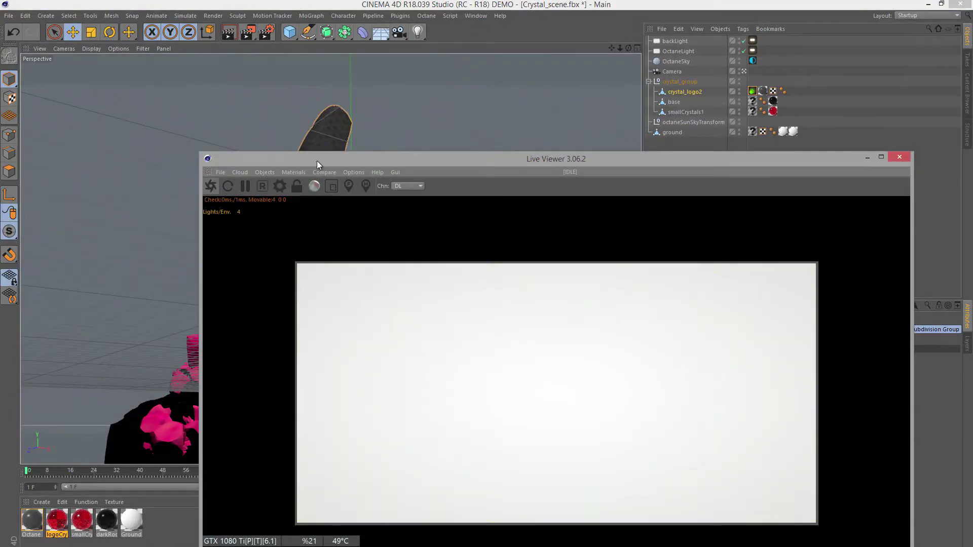
pyautogui.moveTo(317, 160); pyautogui.dragTo(128, 35)
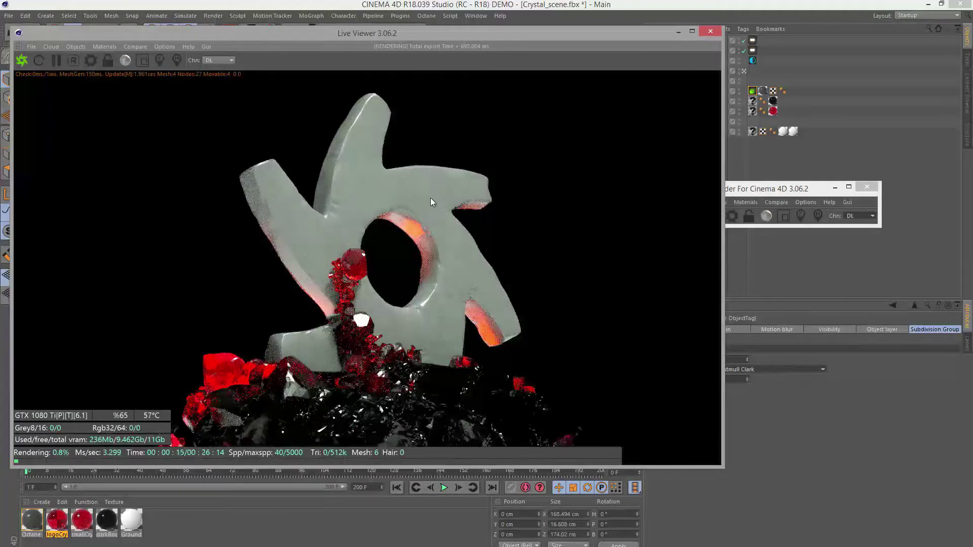
pyautogui.moveTo(431, 32); pyautogui.dragTo(342, 39)
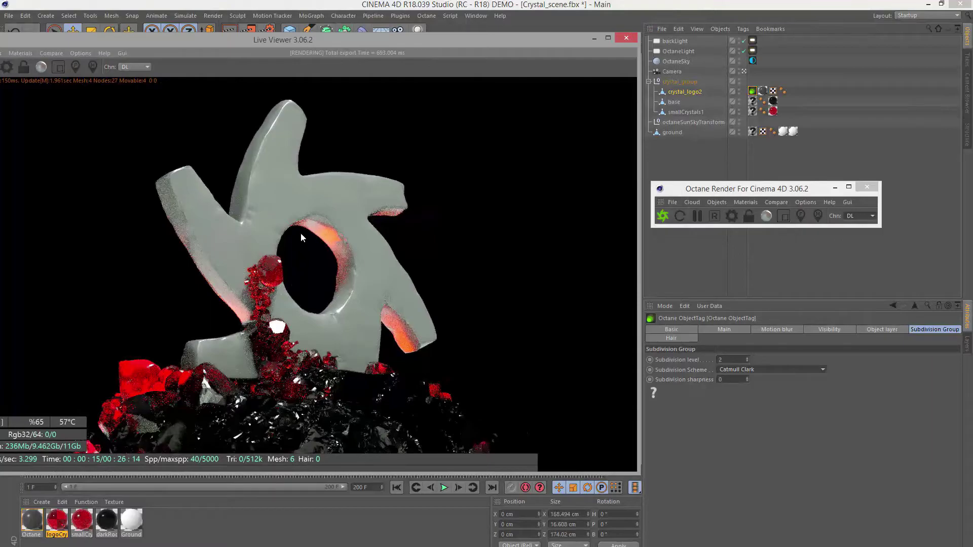
# - Give backLight's Octane light temperature 6445.388 and power 10, then close the Live Viewer
pyautogui.click(678, 44)
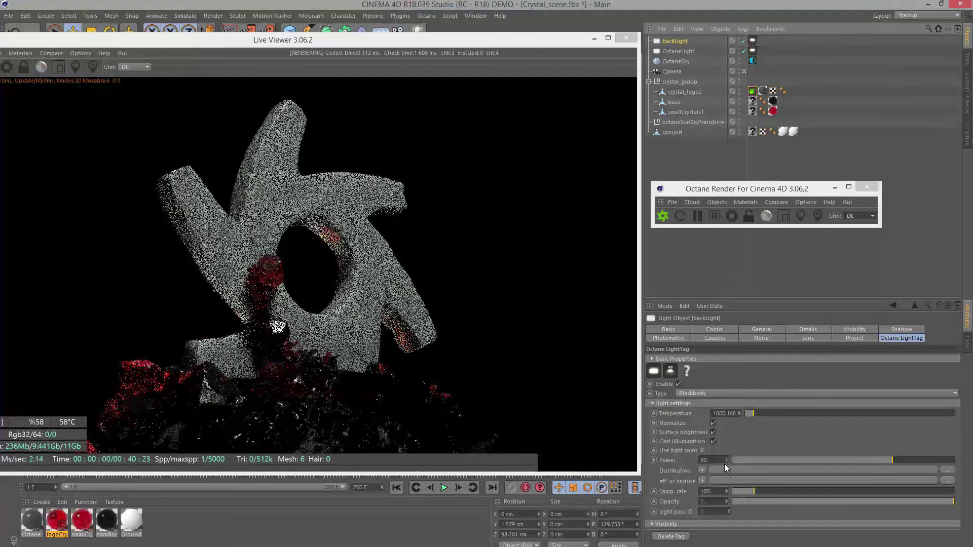
pyautogui.click(712, 460)
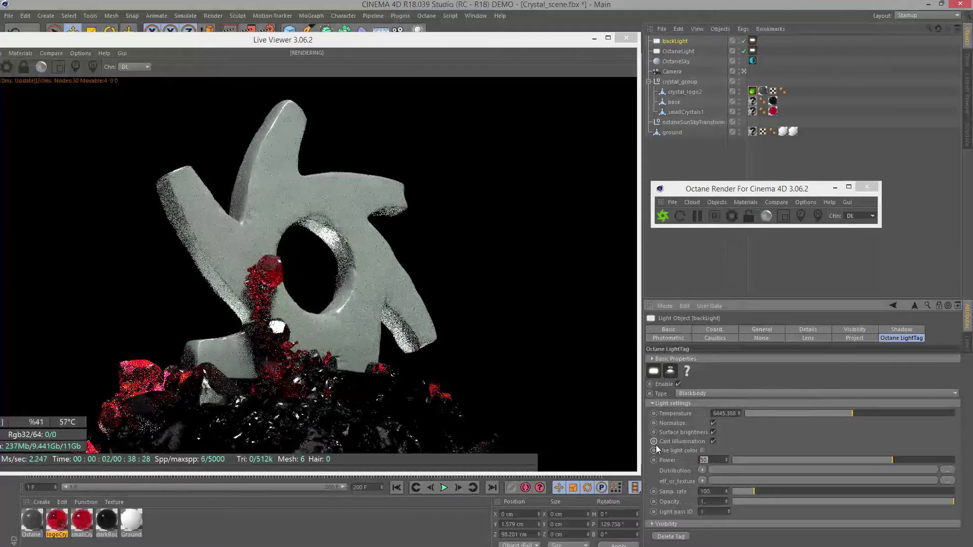
pyautogui.write('10')
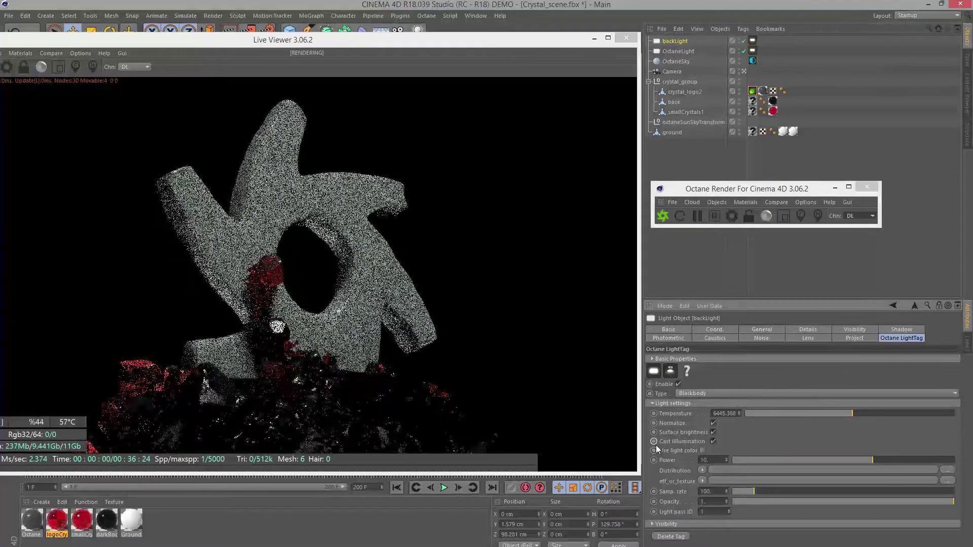
pyautogui.moveTo(381, 43); pyautogui.dragTo(457, 45)
pyautogui.click(703, 40)
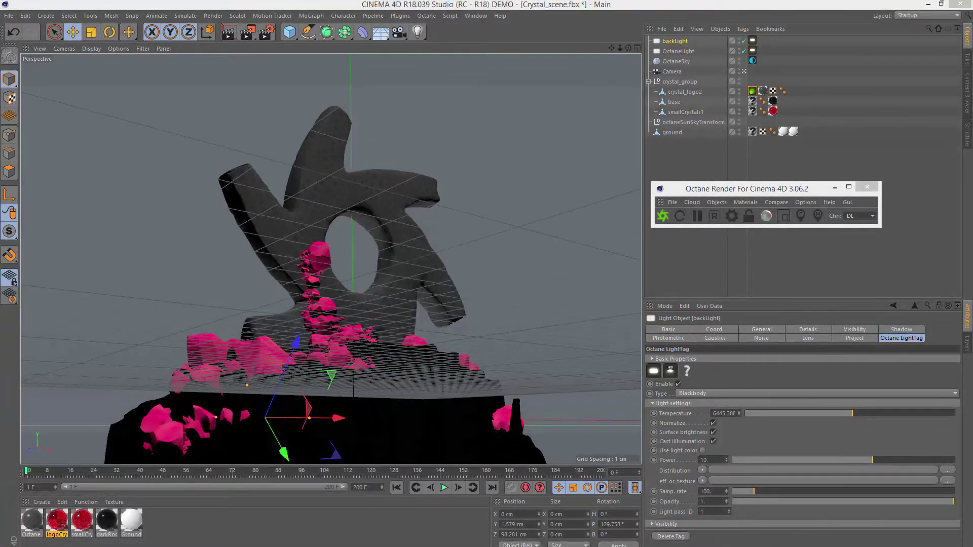
# - Enlarge the Node Editor, add a Displacement node, and pick octane_logo_DM.tif as its texture
pyautogui.moveTo(464, 51); pyautogui.dragTo(446, 81)
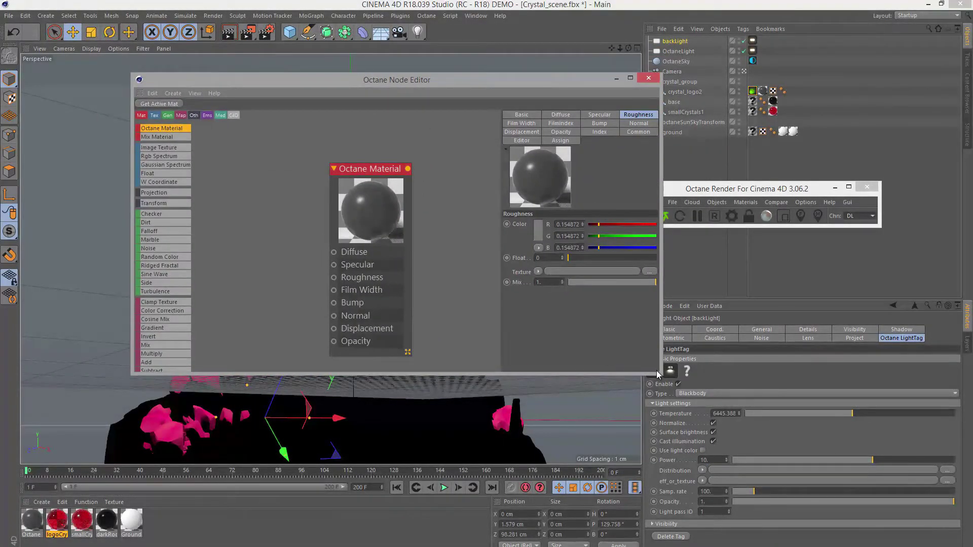
pyautogui.moveTo(657, 373); pyautogui.dragTo(766, 516)
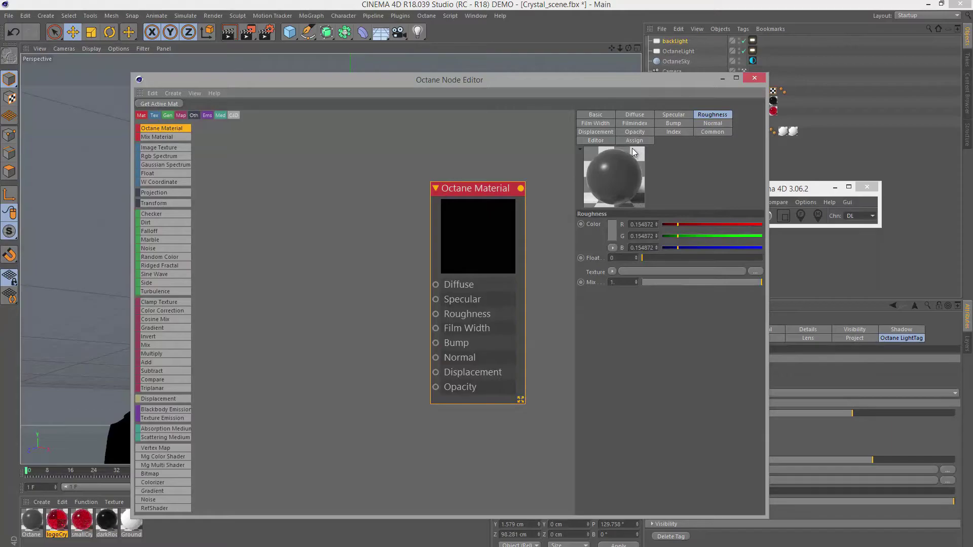
pyautogui.click(608, 133)
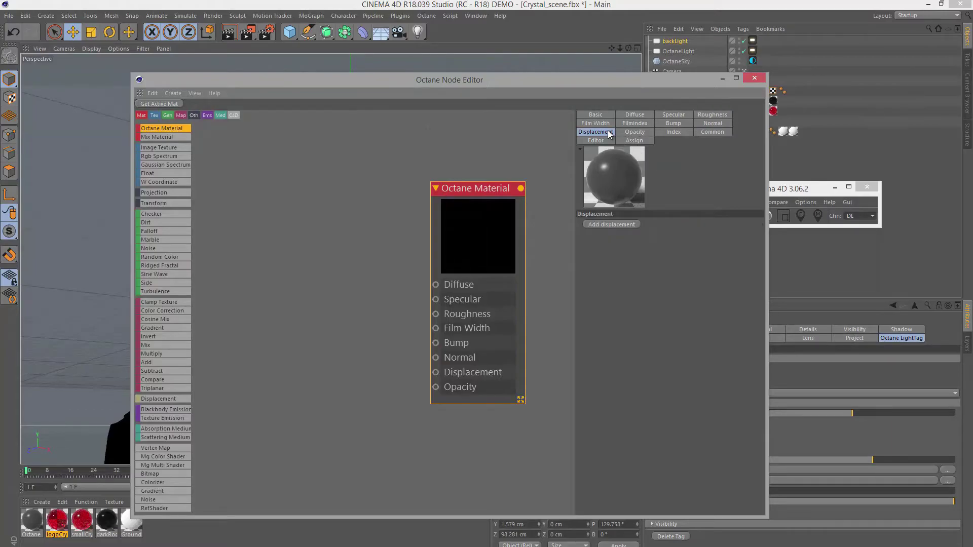
pyautogui.click(613, 224)
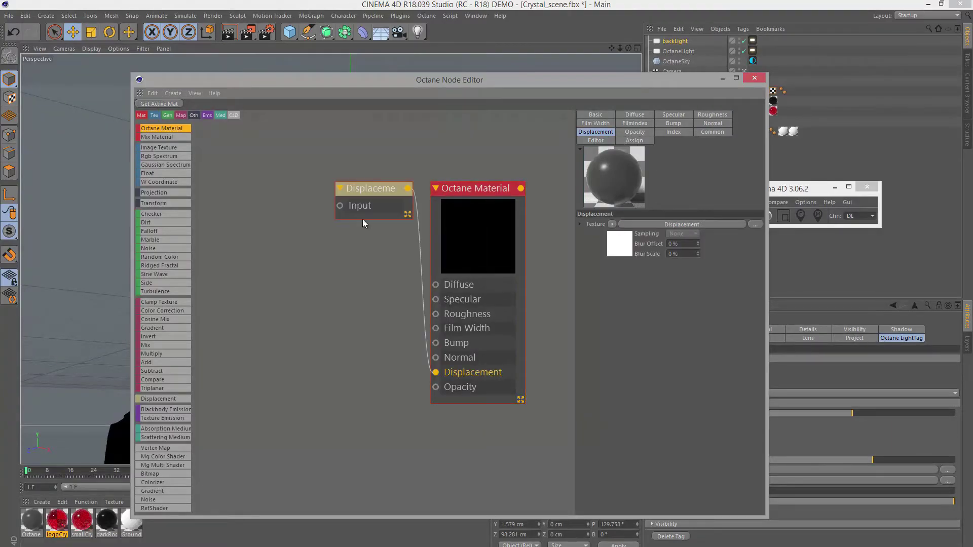
pyautogui.moveTo(394, 199); pyautogui.dragTo(391, 366)
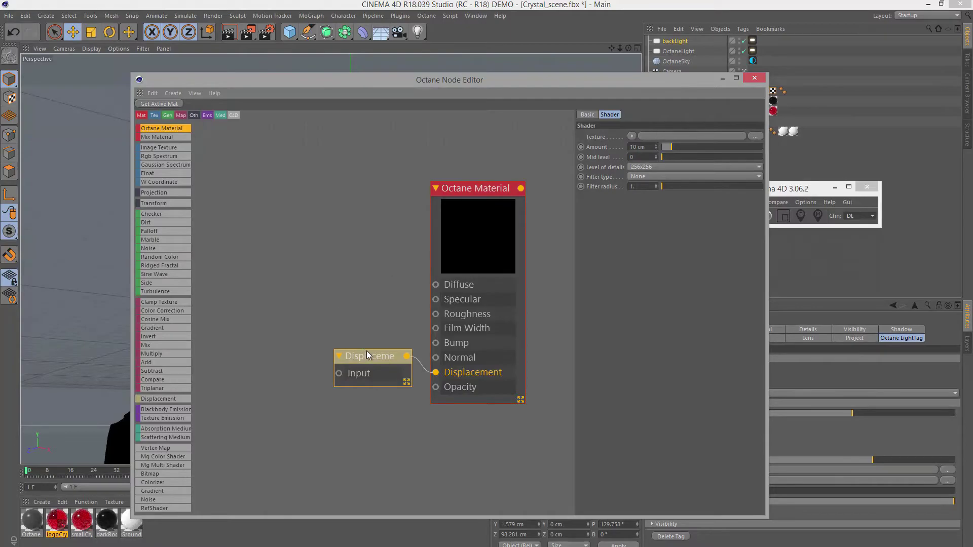
pyautogui.click(676, 134)
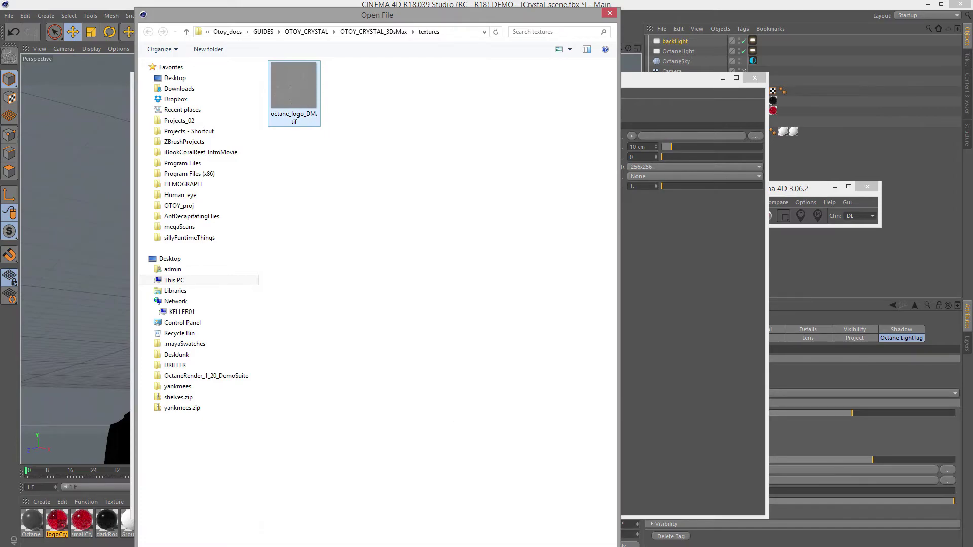
pyautogui.press('Return')
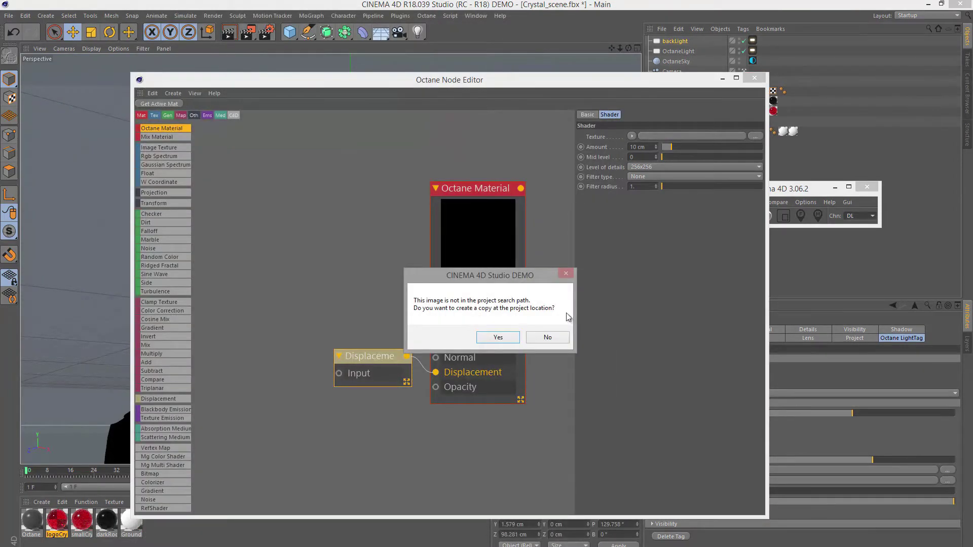
# - Copy the image into the project, place the Bitmap node, and set Displacement mid level to 0.5
pyautogui.click(499, 338)
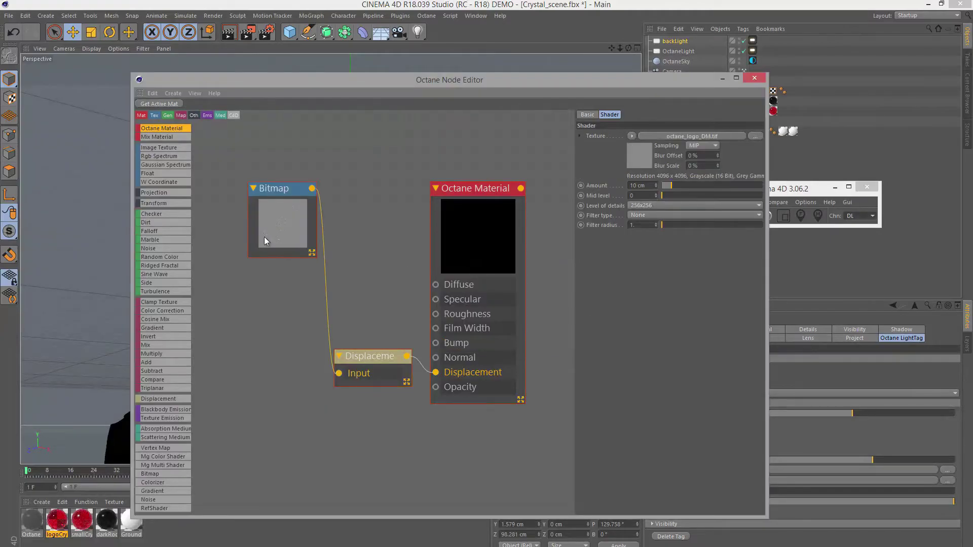
pyautogui.moveTo(278, 218); pyautogui.dragTo(271, 374)
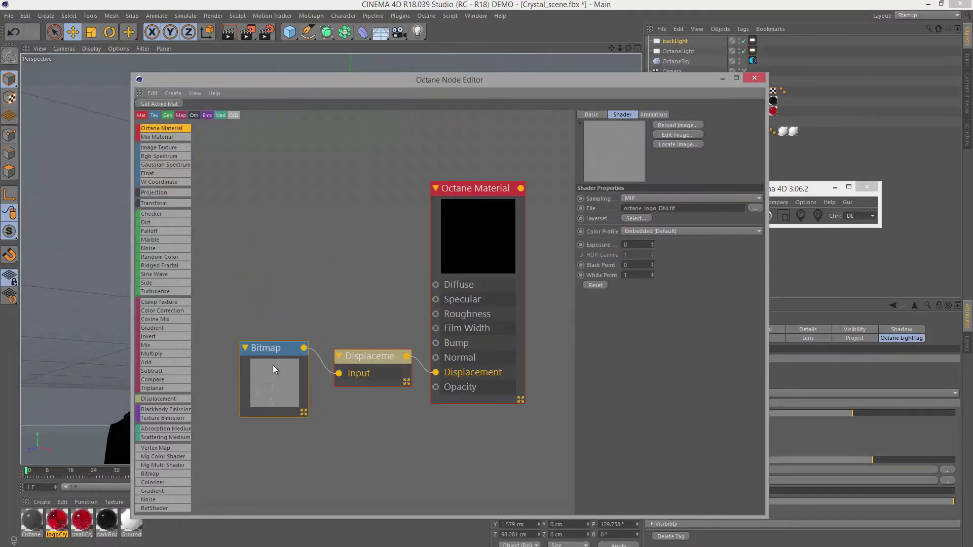
pyautogui.click(372, 357)
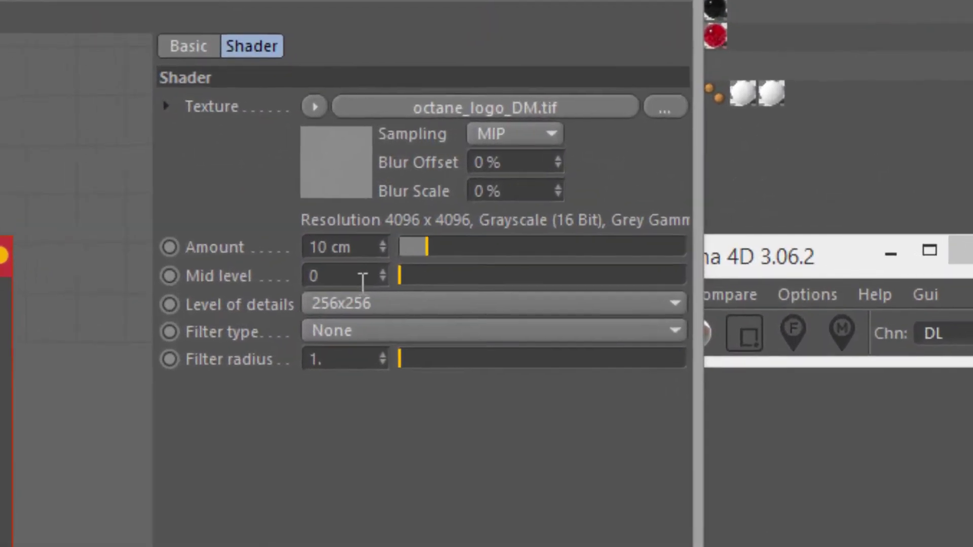
pyautogui.click(348, 276)
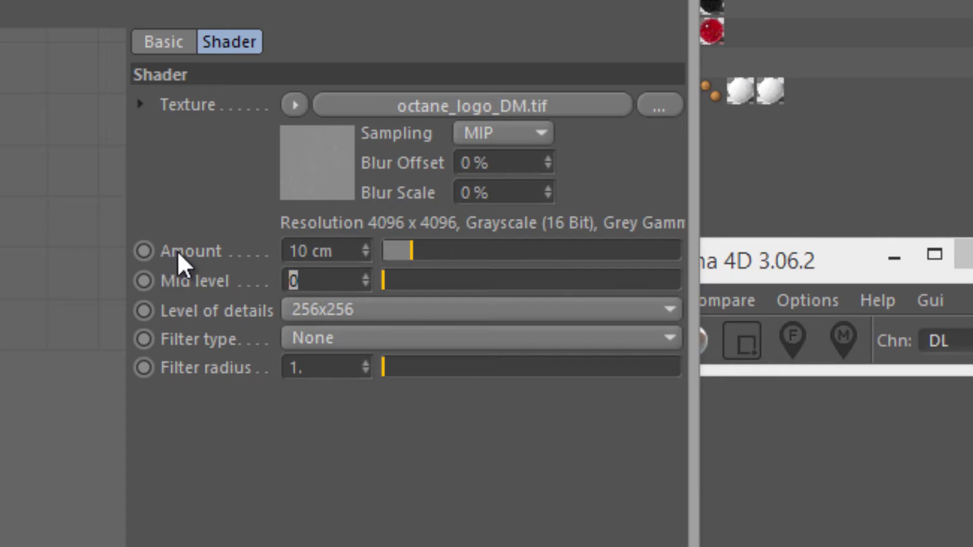
pyautogui.write('.5')
pyautogui.press('Return')
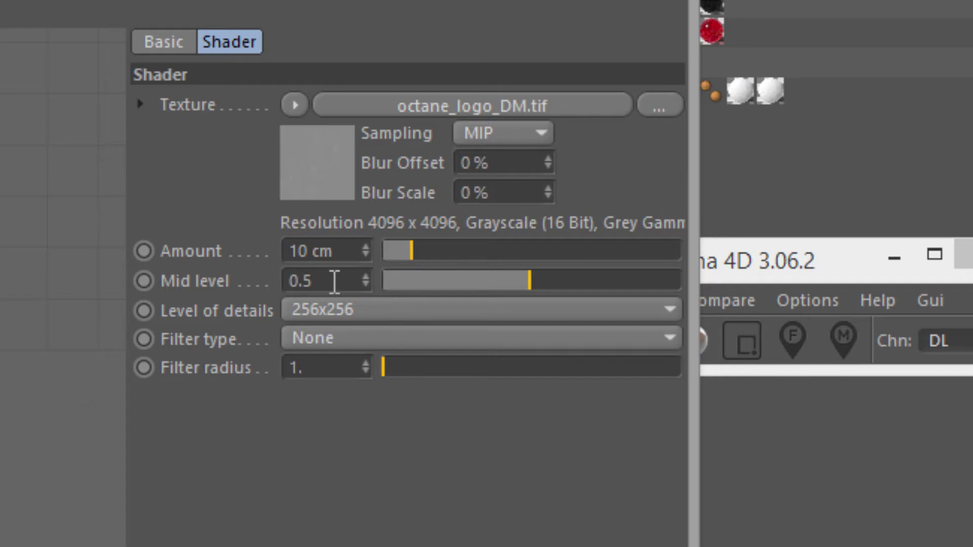
# - Set the Displacement node's level of details to 4096x4096
pyautogui.moveTo(307, 280); pyautogui.dragTo(198, 344)
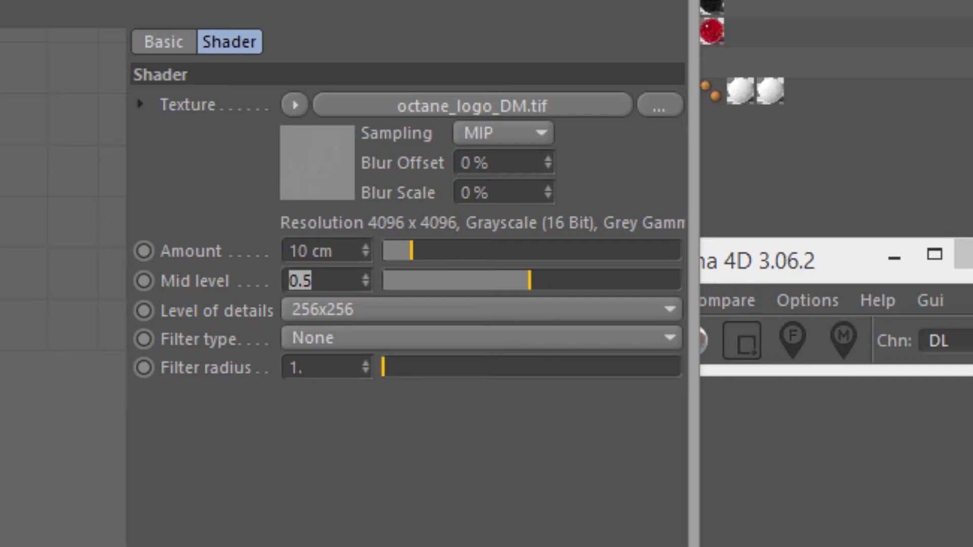
pyautogui.click(334, 276)
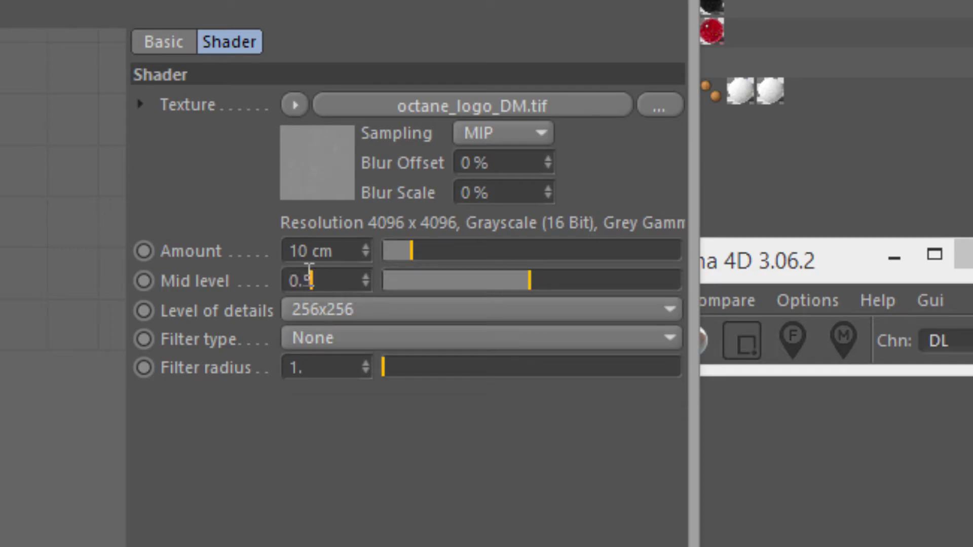
pyautogui.doubleClick(294, 276)
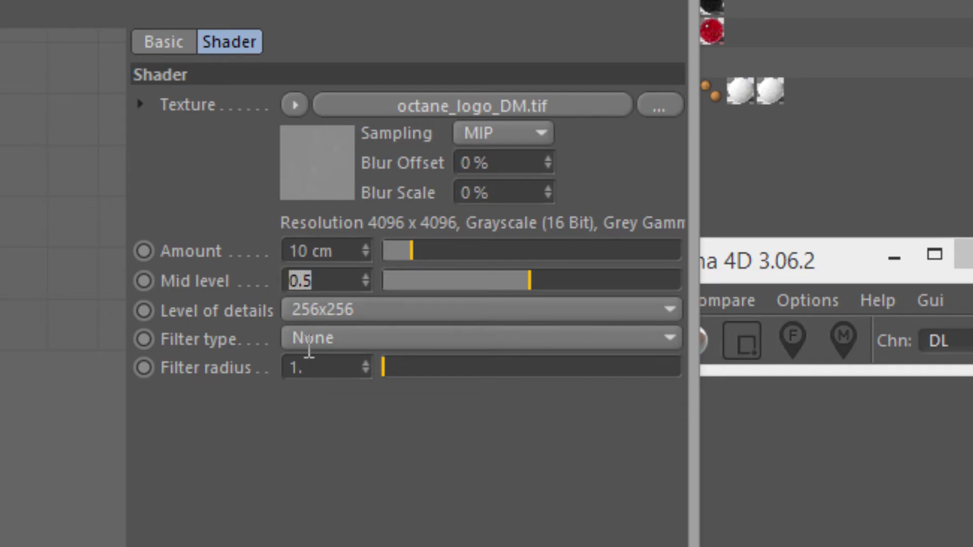
pyautogui.click(337, 321)
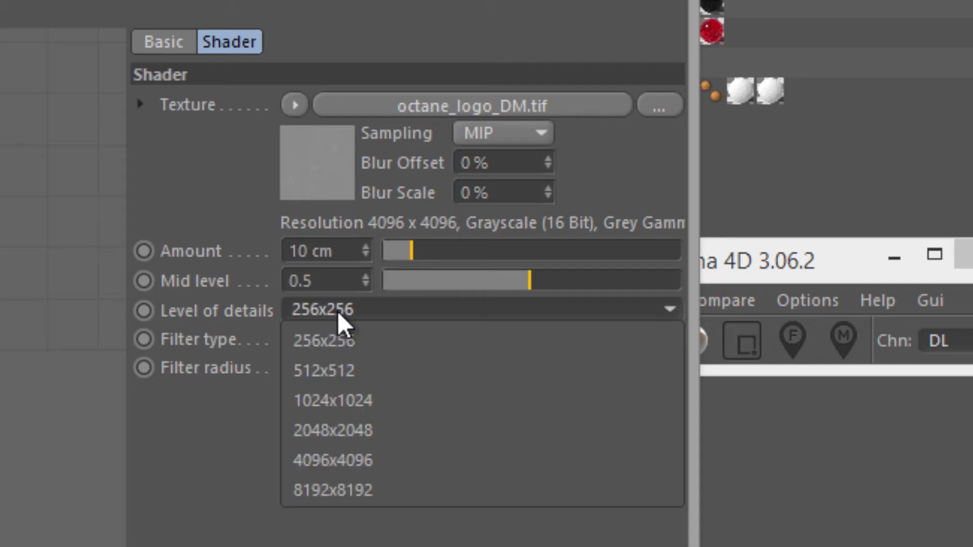
pyautogui.click(375, 461)
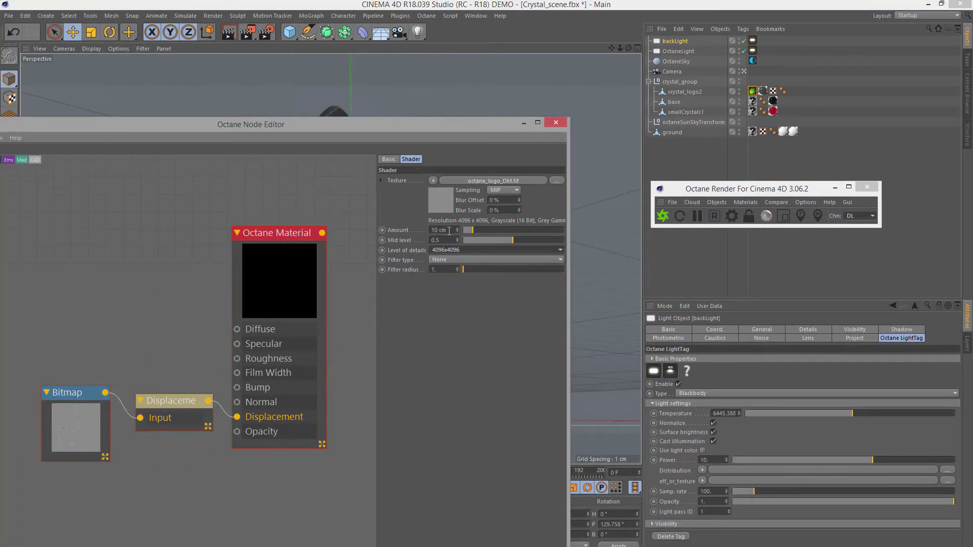
# - Open Octane's Live Viewer Window, arrange it beside the node editor, and orbit close to the logo
pyautogui.click(426, 15)
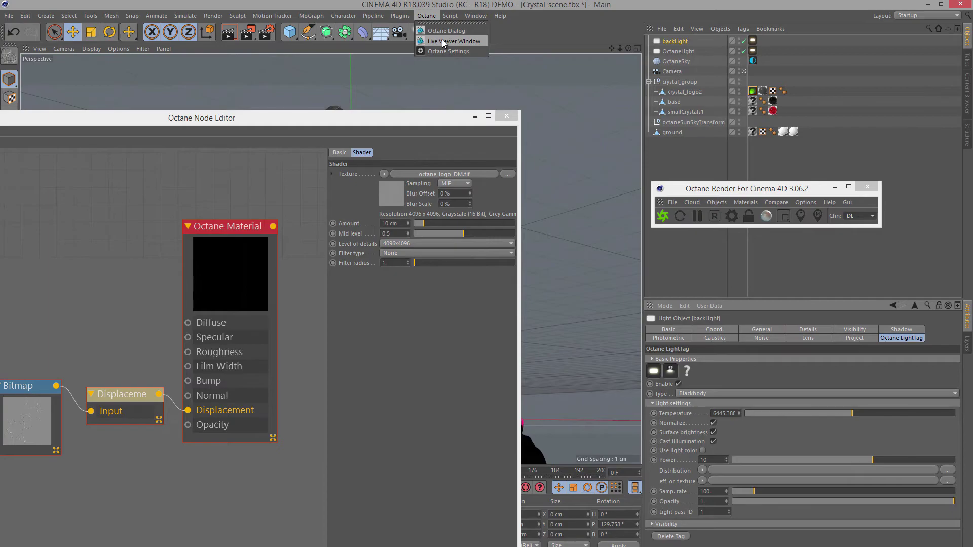
pyautogui.click(442, 41)
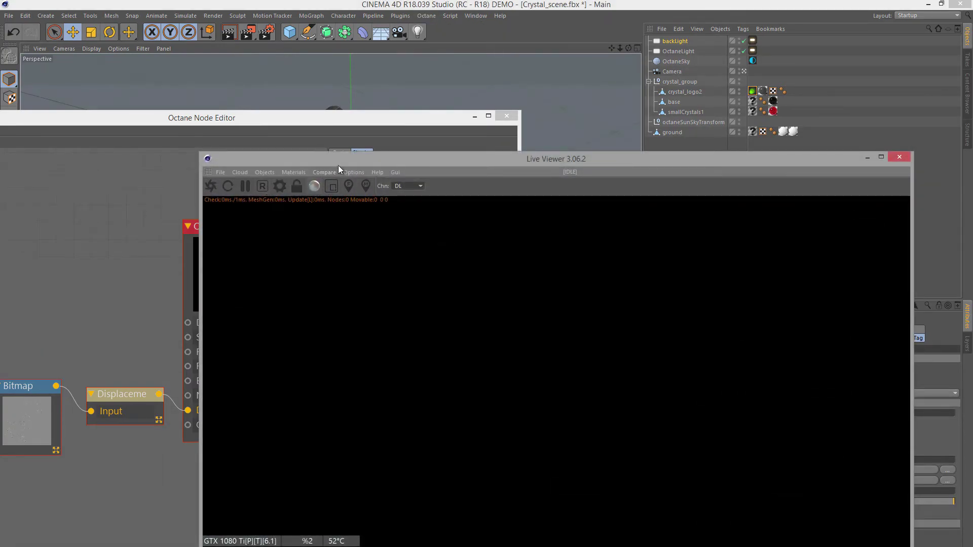
pyautogui.moveTo(339, 165); pyautogui.dragTo(479, 105)
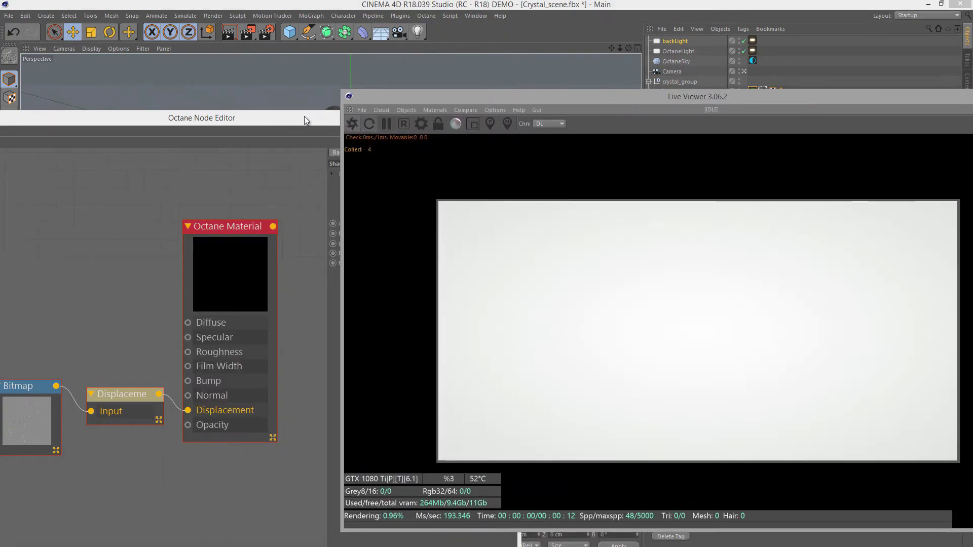
pyautogui.moveTo(304, 120); pyautogui.dragTo(100, 98)
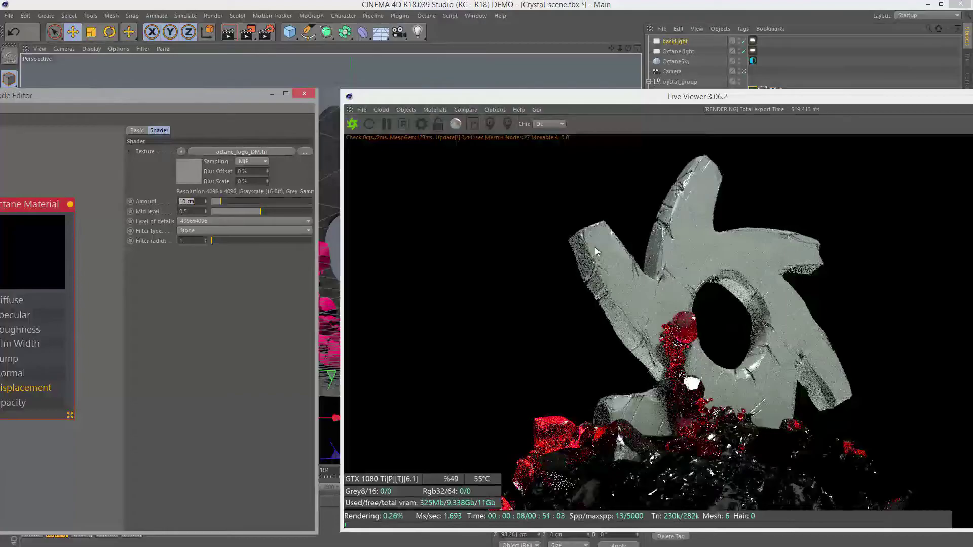
pyautogui.moveTo(454, 99); pyautogui.dragTo(568, 265)
pyautogui.keyDown('alt'); pyautogui.moveTo(395, 176); pyautogui.dragTo(562, 230); pyautogui.keyUp('alt')
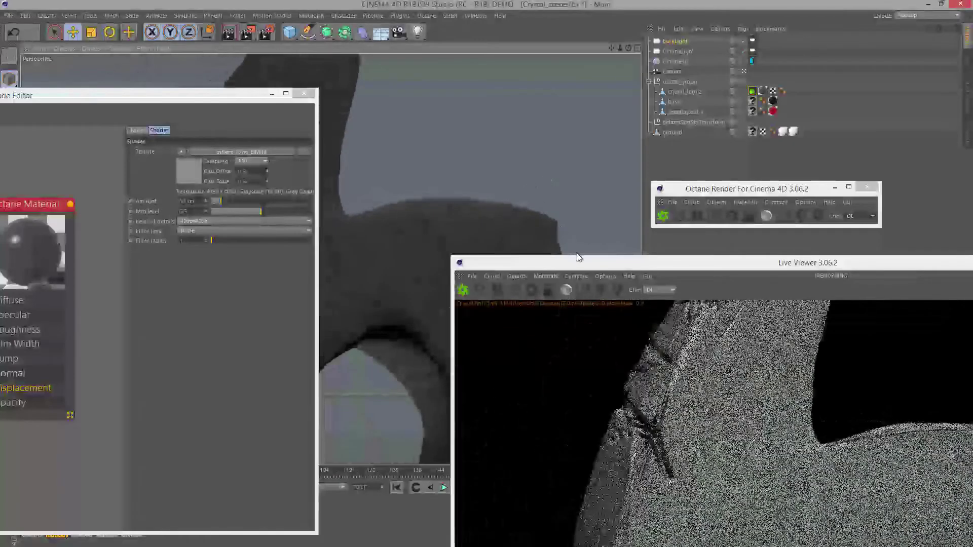
pyautogui.moveTo(580, 272); pyautogui.dragTo(578, 109)
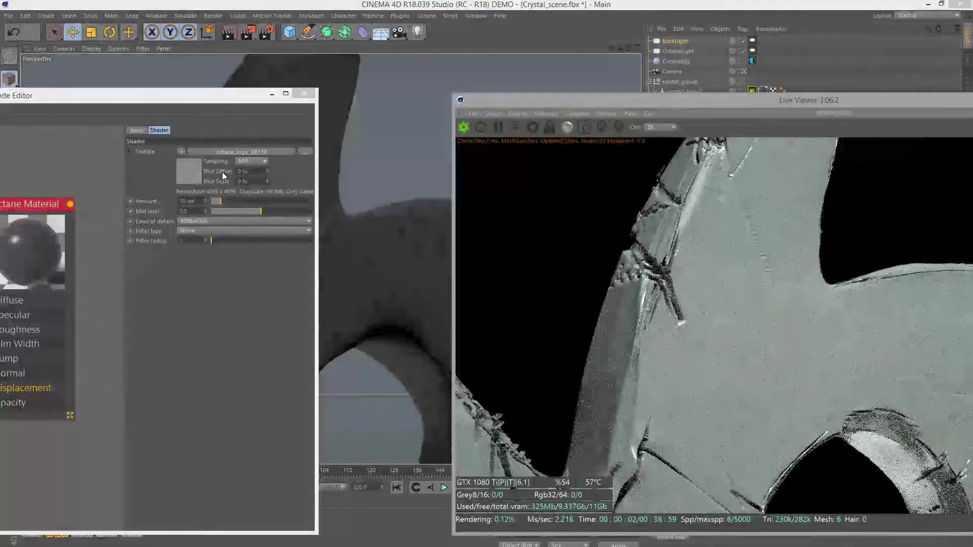
# - Change the Displacement node's amount to 1, then settle on 2 cm
pyautogui.doubleClick(200, 202)
pyautogui.write('1')
pyautogui.press('Return')
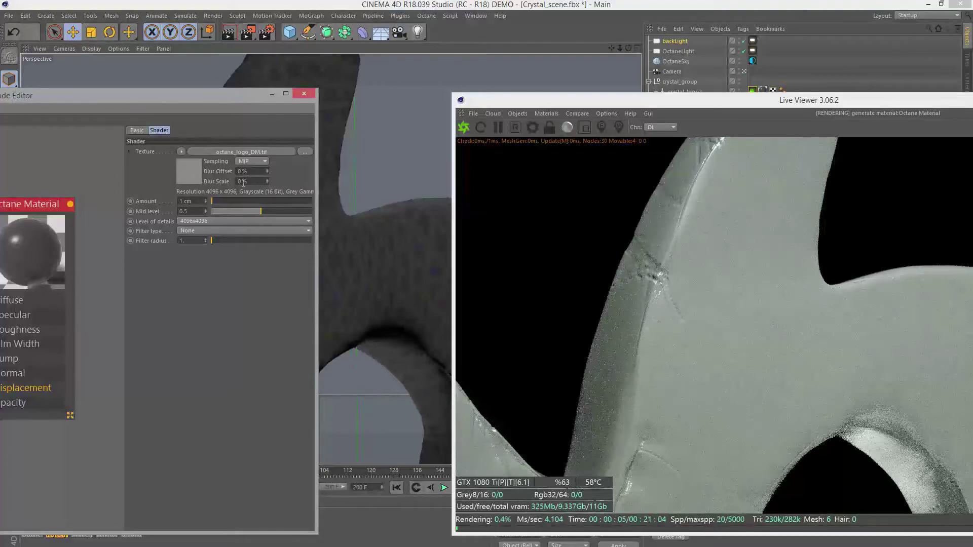
pyautogui.click(188, 201)
pyautogui.write('2')
pyautogui.press('Return')
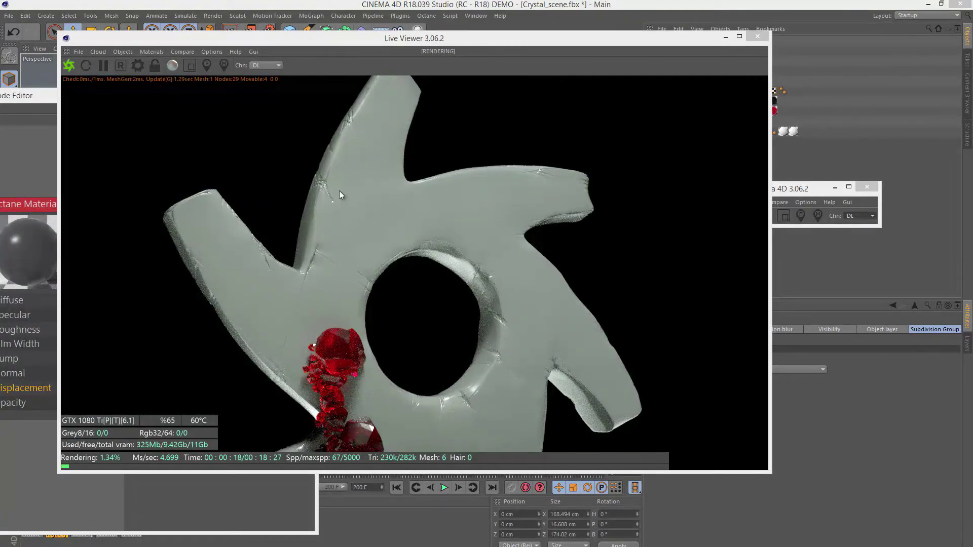
pyautogui.moveTo(560, 36); pyautogui.dragTo(357, 38)
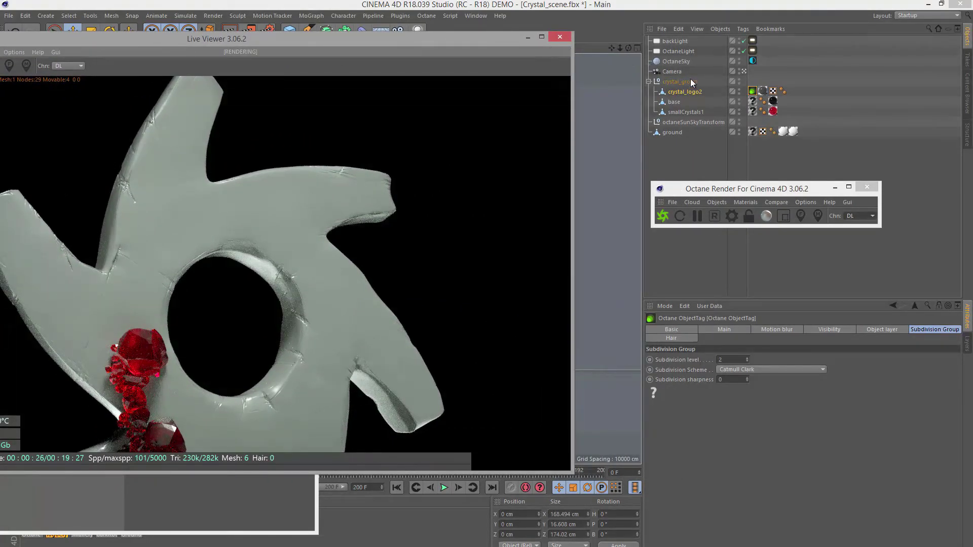
# - Set crystal_logo2's Octane tag subdivision sharpness to 10
pyautogui.click(752, 92)
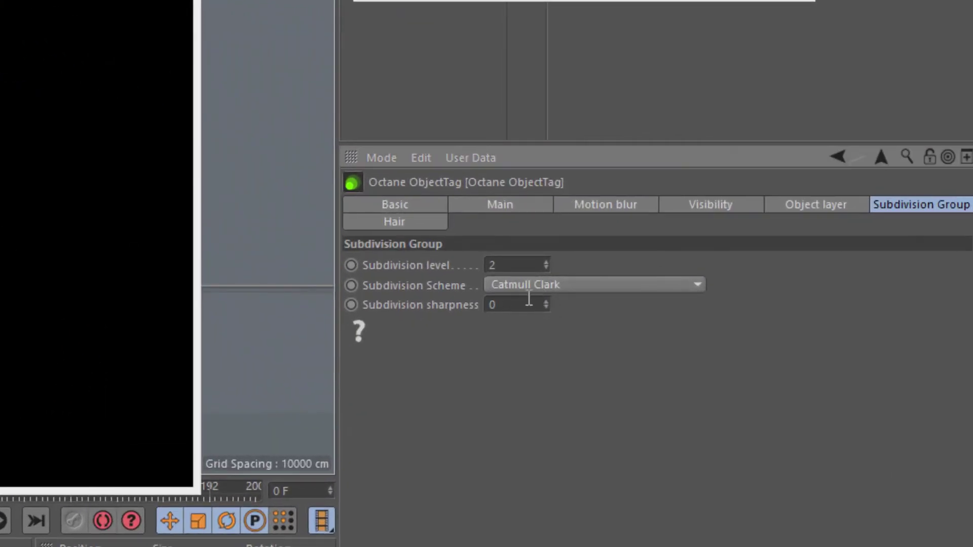
pyautogui.click(528, 303)
pyautogui.write('10')
pyautogui.press('Return')
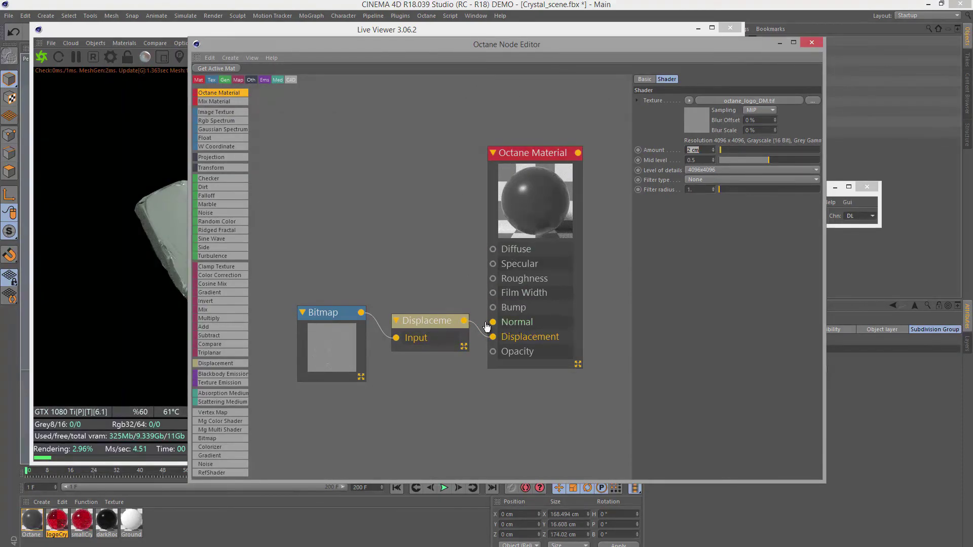
# - Move the Displacement and Bitmap nodes lower in the graph and shift the node editor off the render
pyautogui.moveTo(314, 45); pyautogui.dragTo(348, 53)
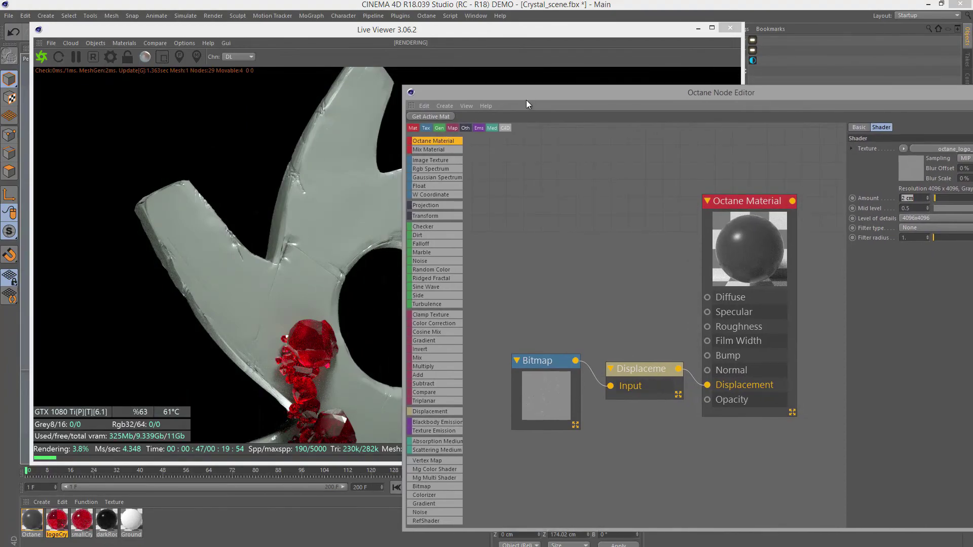
pyautogui.moveTo(526, 99); pyautogui.dragTo(294, 82)
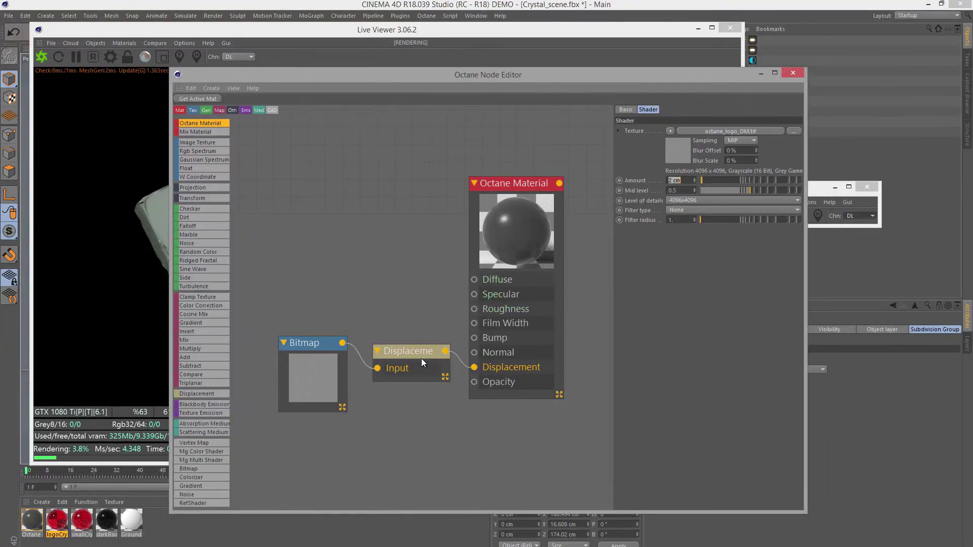
pyautogui.moveTo(420, 359); pyautogui.dragTo(420, 411)
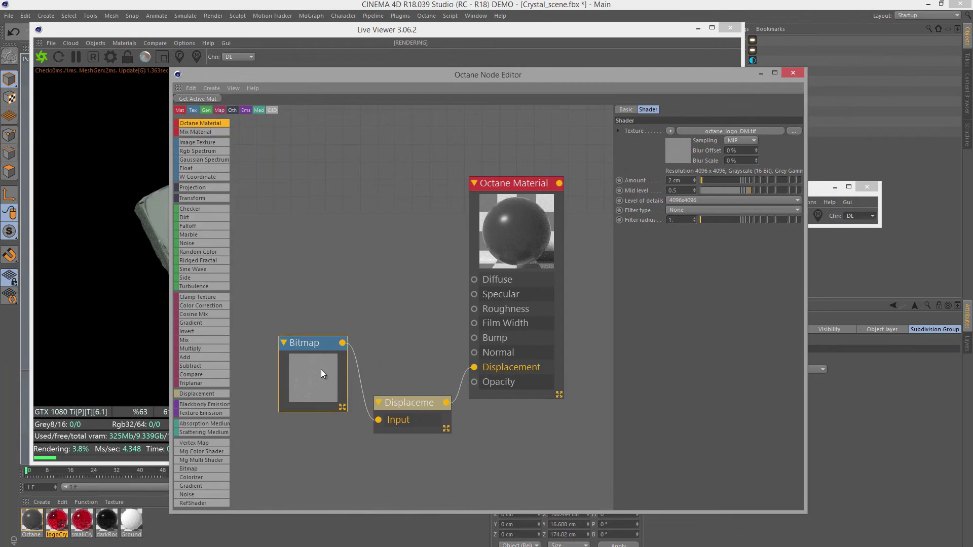
pyautogui.moveTo(320, 376); pyautogui.dragTo(319, 442)
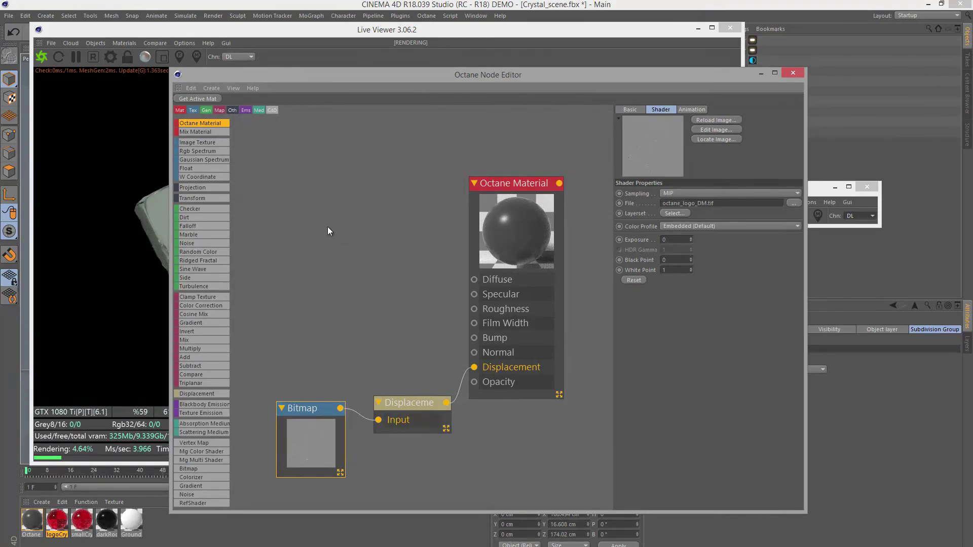
pyautogui.moveTo(355, 75); pyautogui.dragTo(524, 169)
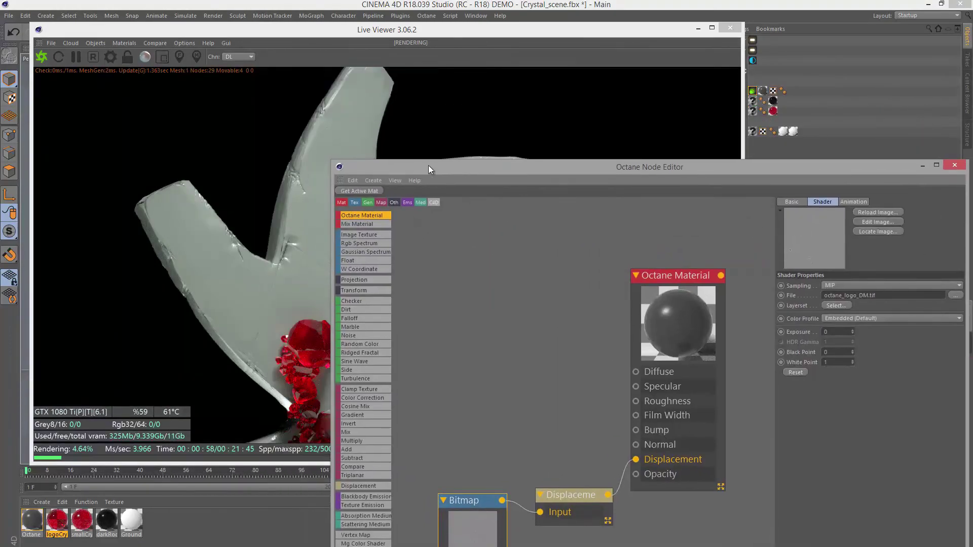
pyautogui.moveTo(427, 167); pyautogui.dragTo(358, 440)
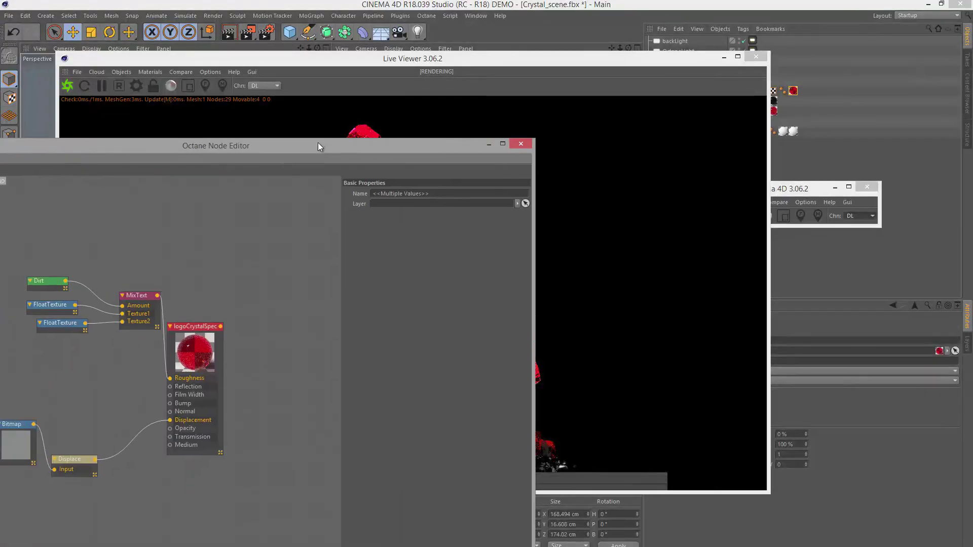
# - Bring the node editor back and spread out the logoCrystalSpec, MixText and FloatTexture nodes
pyautogui.moveTo(318, 142); pyautogui.dragTo(720, 75)
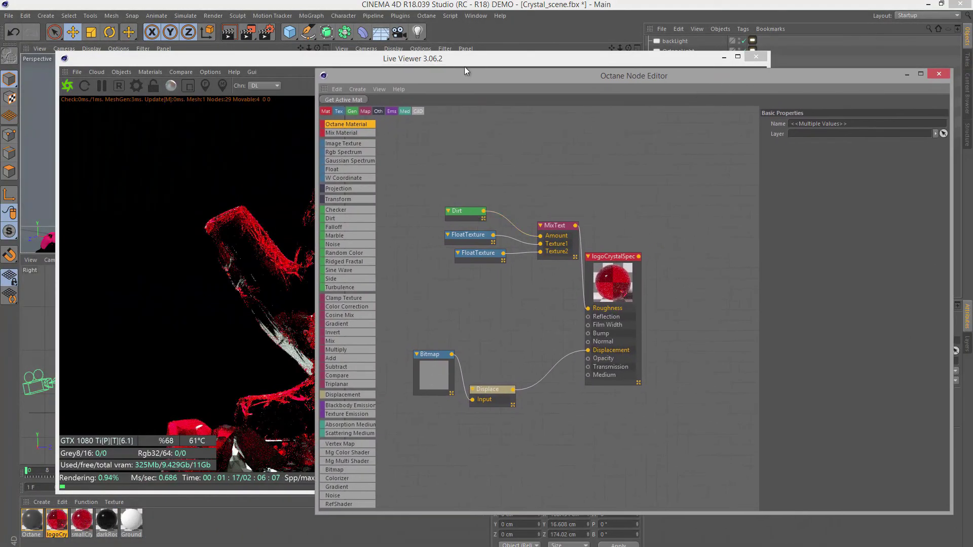
pyautogui.moveTo(470, 76); pyautogui.dragTo(230, 74)
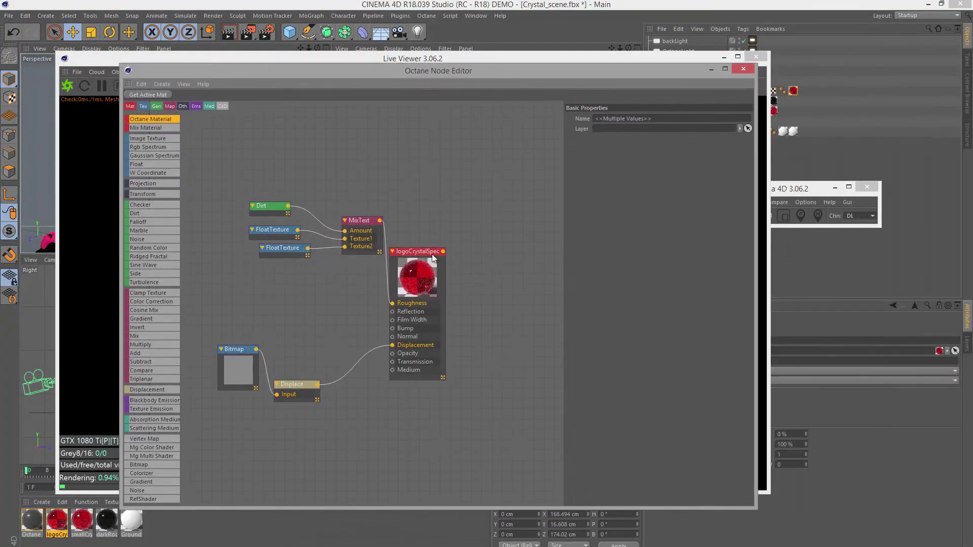
pyautogui.moveTo(430, 253); pyautogui.dragTo(477, 230)
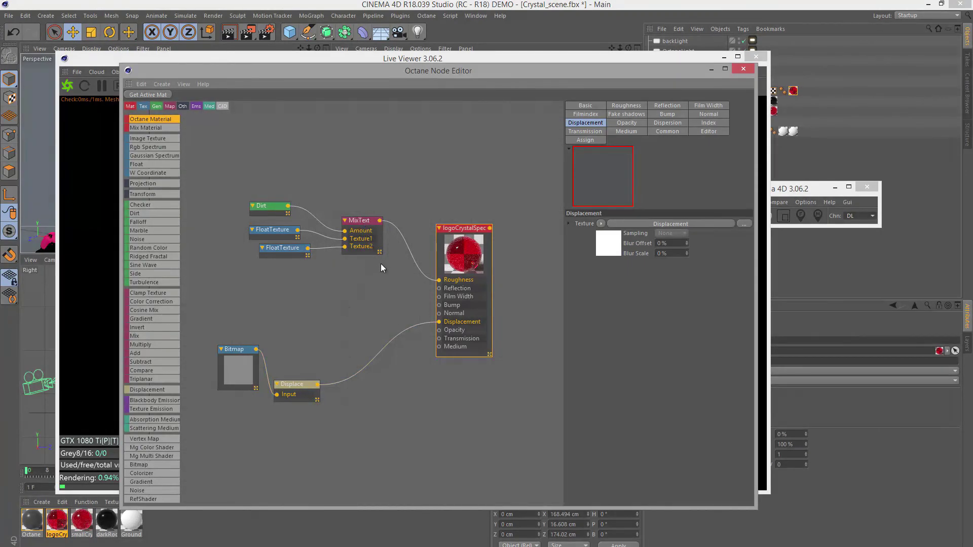
pyautogui.click(375, 251)
pyautogui.moveTo(270, 249)
pyautogui.mouseDown()
pyautogui.moveTo(236, 253)
pyautogui.moveTo(278, 253)
pyautogui.mouseUp()
pyautogui.click(270, 206)
# - Set the lower FloatTexture feeding MixText to 0.01
pyautogui.click(281, 229)
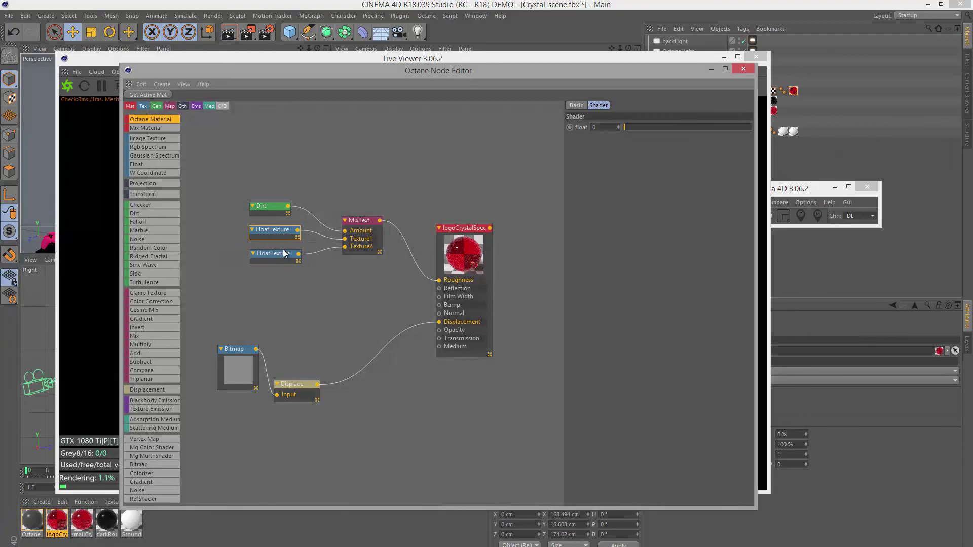
pyautogui.click(283, 252)
pyautogui.doubleClick(602, 126)
pyautogui.write('0.01')
pyautogui.press('Return')
# - Move the node editor aside to view the frosted red crystal render, then bring it back
pyautogui.moveTo(566, 72); pyautogui.dragTo(152, 545)
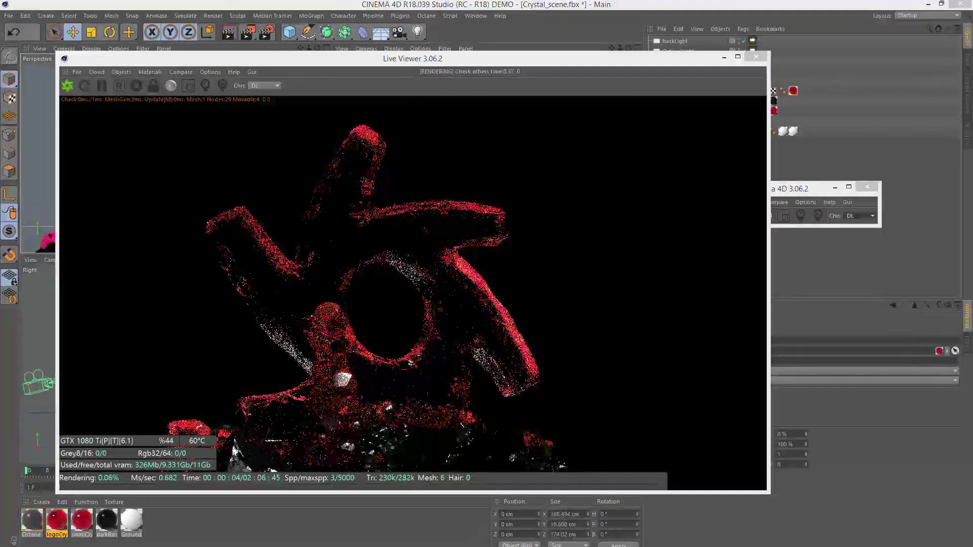
pyautogui.moveTo(152, 545); pyautogui.dragTo(566, 117)
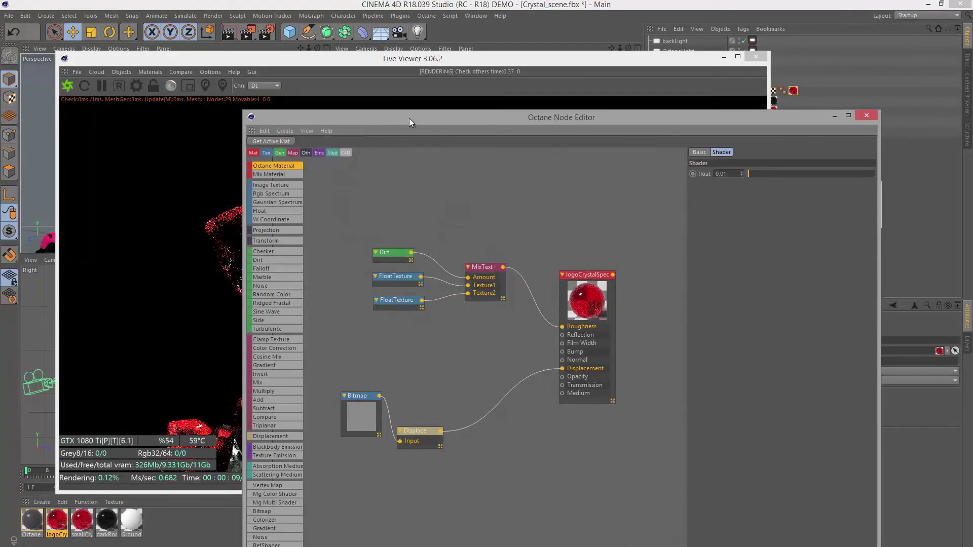
pyautogui.moveTo(411, 121); pyautogui.dragTo(387, 125)
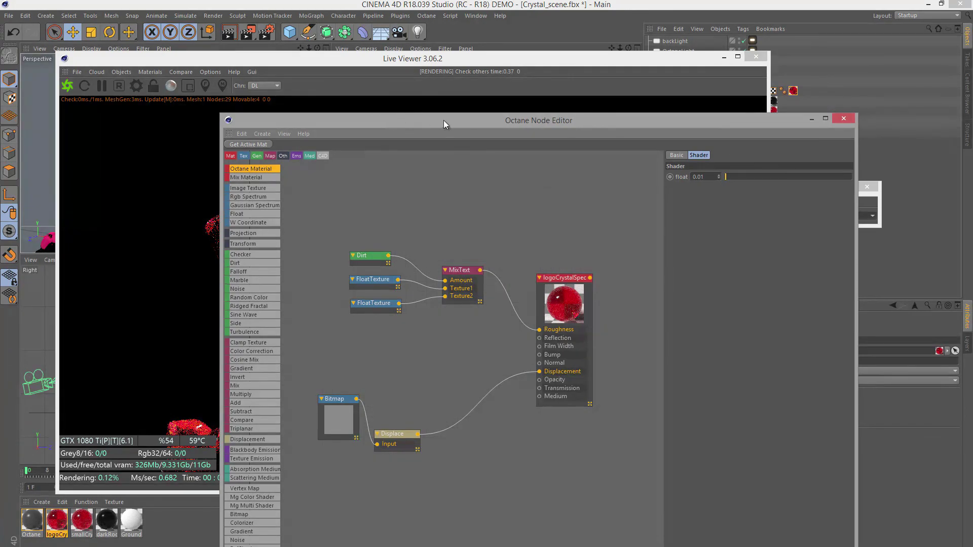
pyautogui.moveTo(443, 121); pyautogui.dragTo(425, 126)
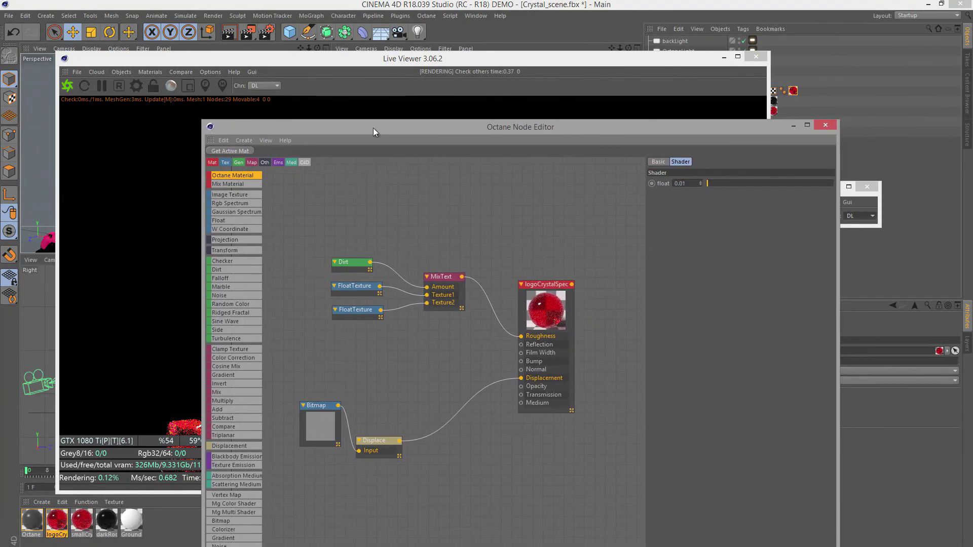